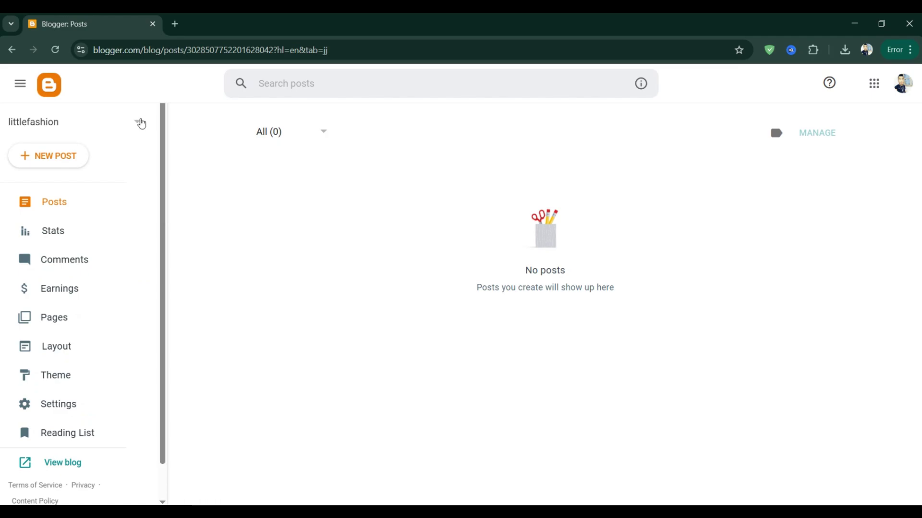
Step: Start a new blog and give it the title "Tech trends"
left_click(138, 123)
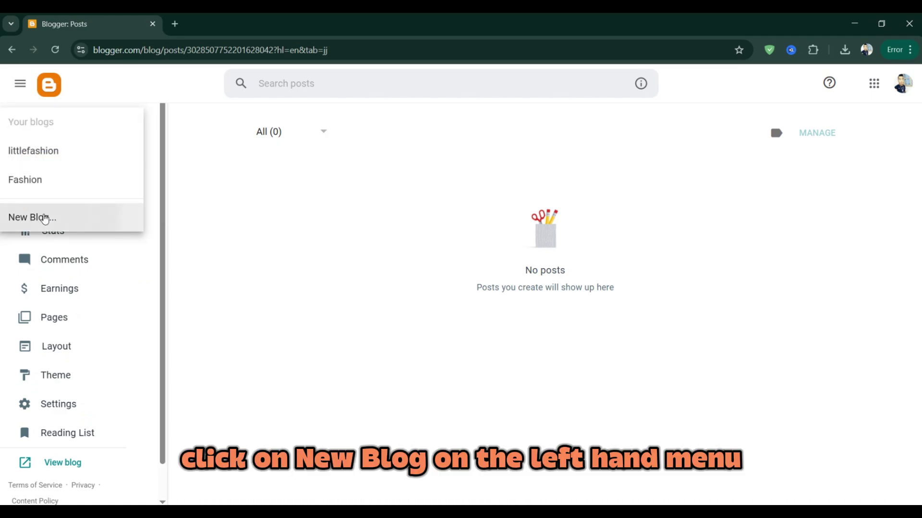
left_click(44, 218)
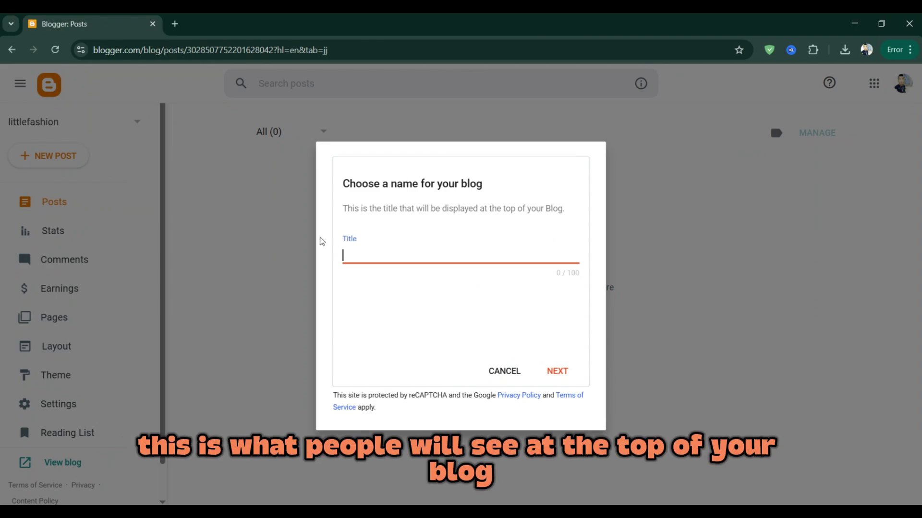
type("Tech trends")
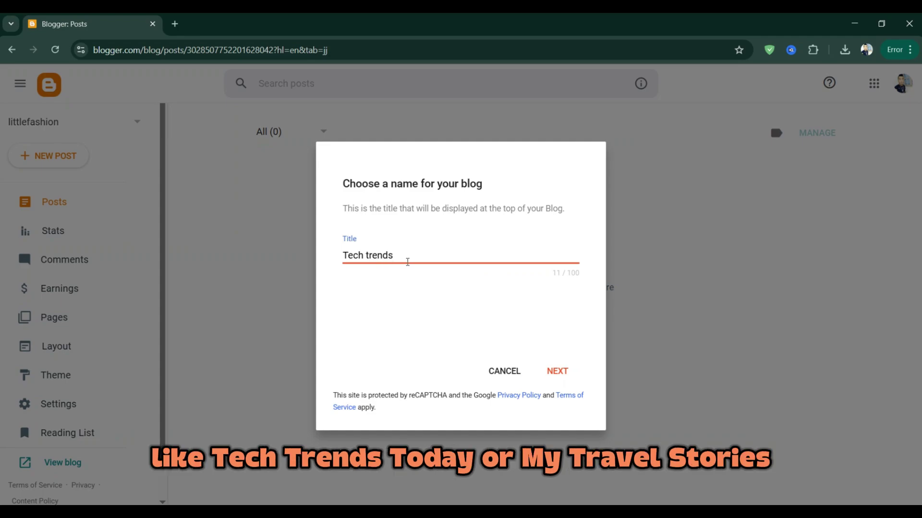
left_click_drag(406, 257, 327, 256)
left_click(368, 282)
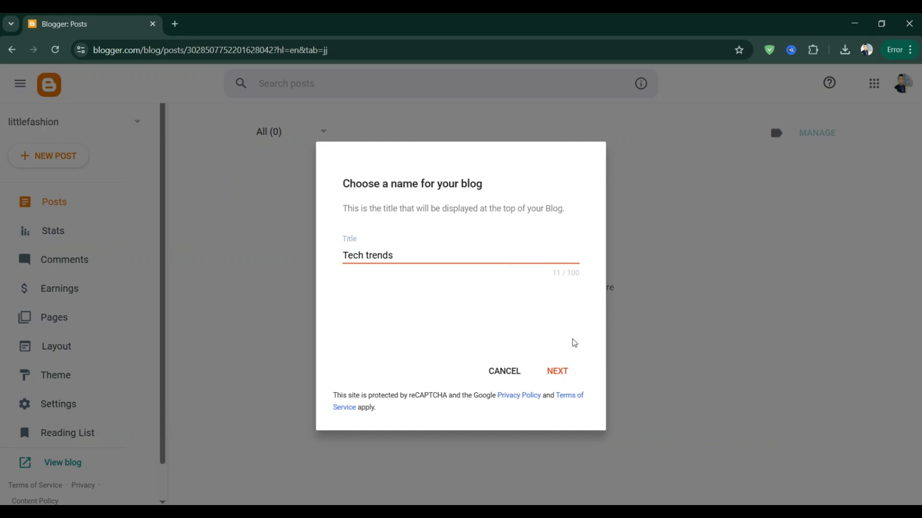
left_click(563, 376)
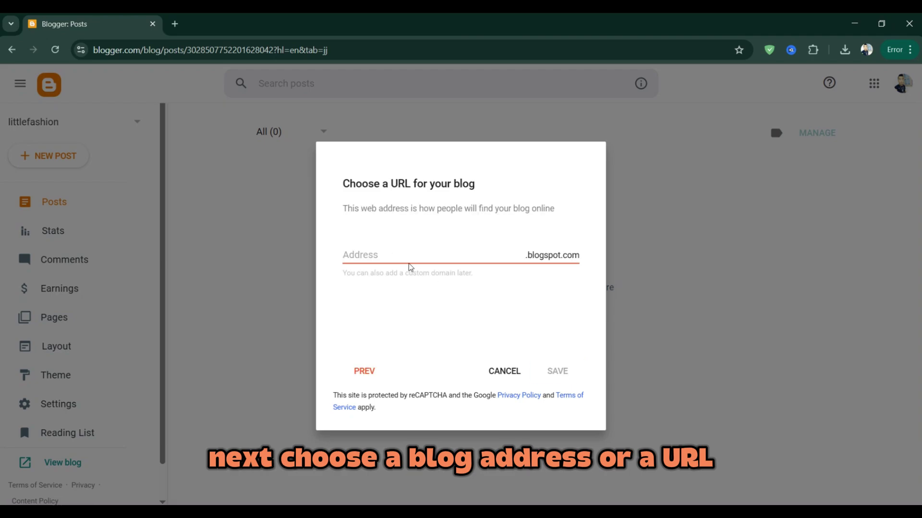
Step: Set the blog's web address to techtrends6789.blogspot.com and save the new blog
left_click(407, 259)
type("tech")
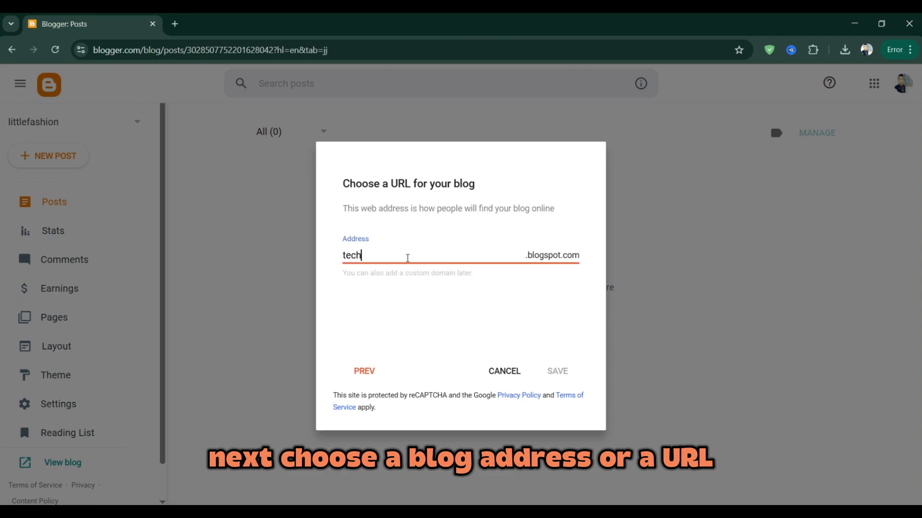
type("trends6789")
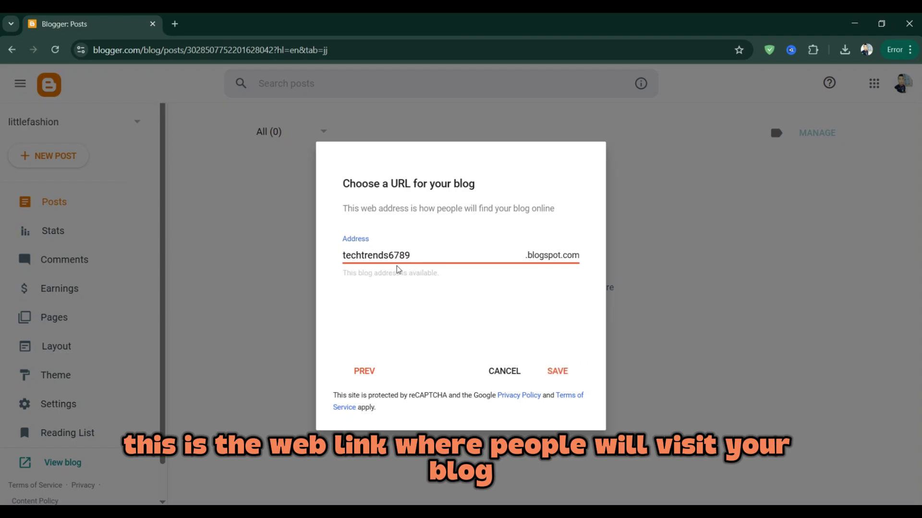
left_click_drag(388, 256, 336, 259)
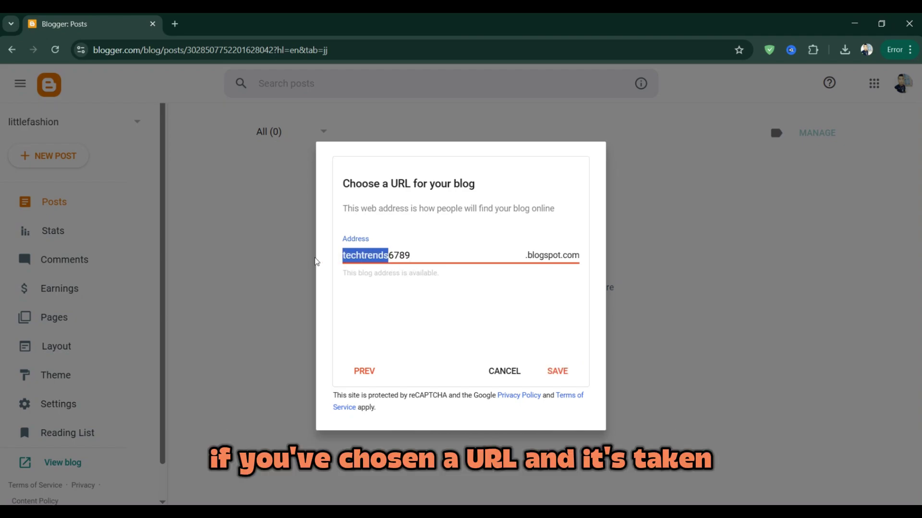
left_click(387, 285)
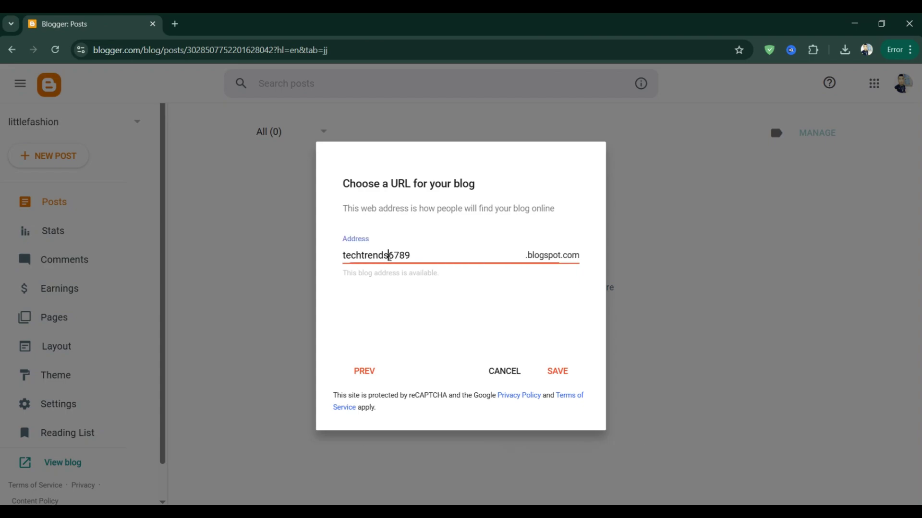
left_click_drag(390, 257, 424, 267)
left_click(423, 254)
left_click(557, 372)
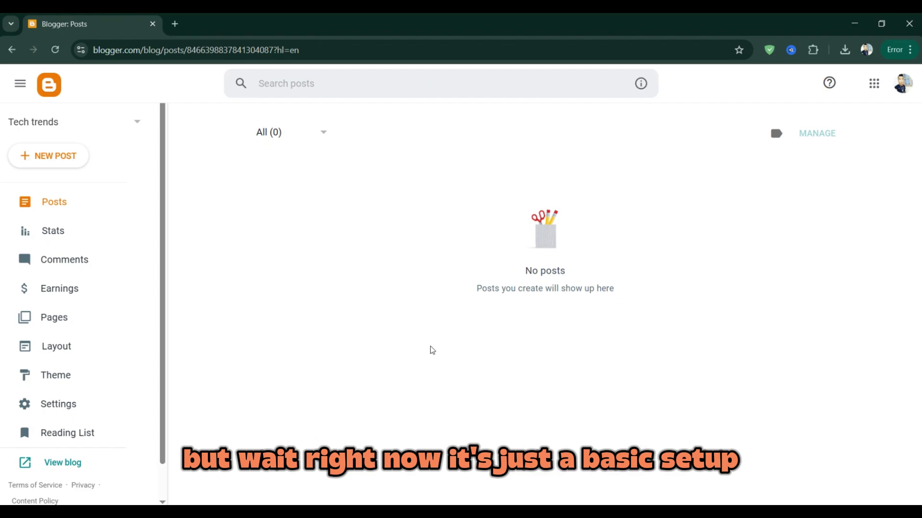
Step: Select the Tech trends blog and apply the Contempo Aqua theme to it
left_click(79, 126)
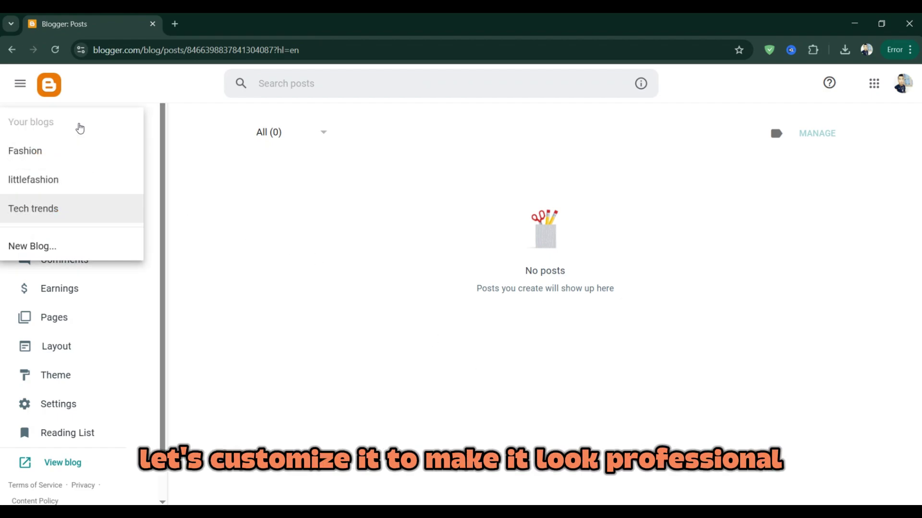
left_click(46, 207)
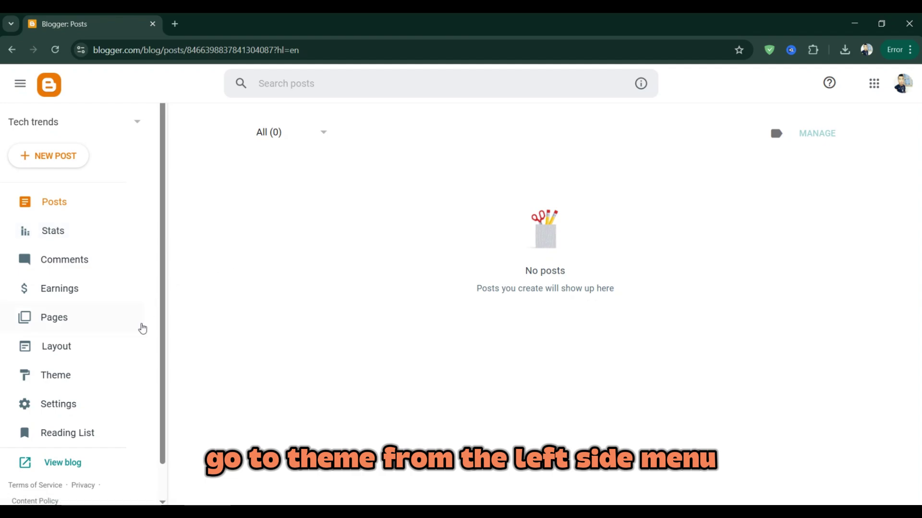
left_click(53, 379)
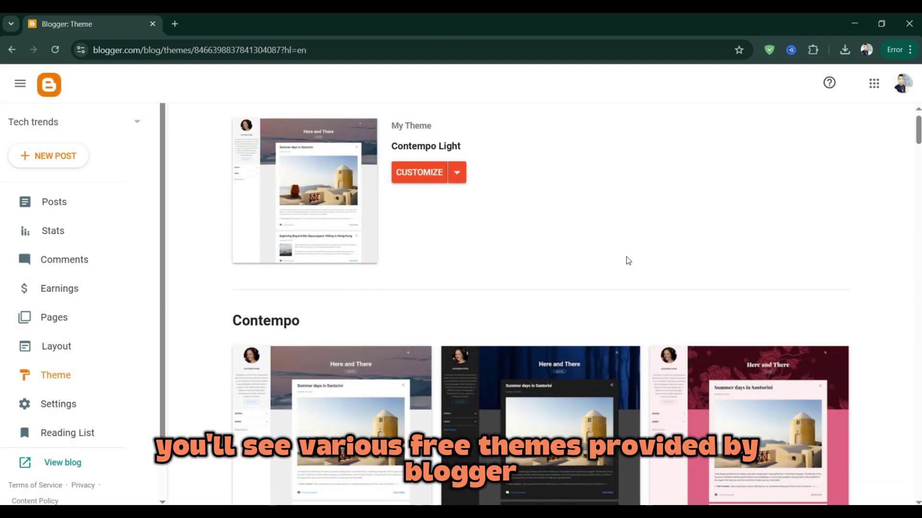
scroll(628, 260, "down", 8)
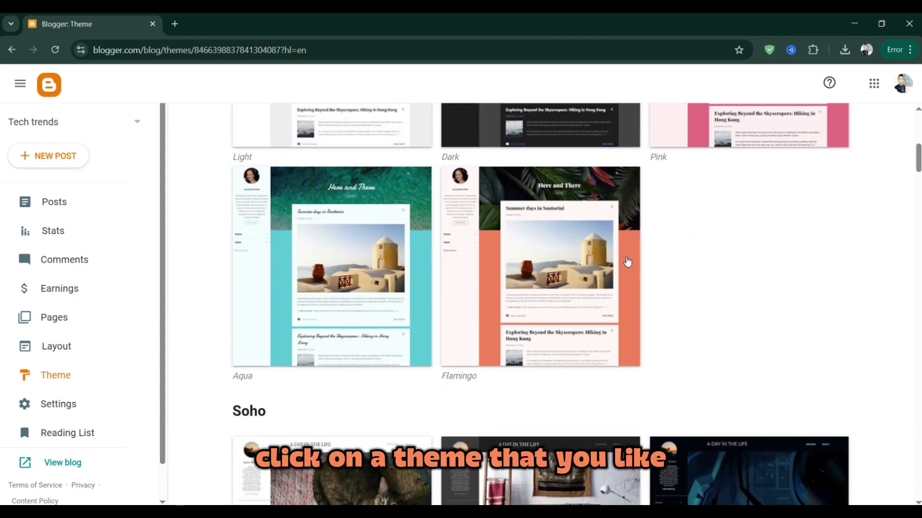
left_click(364, 275)
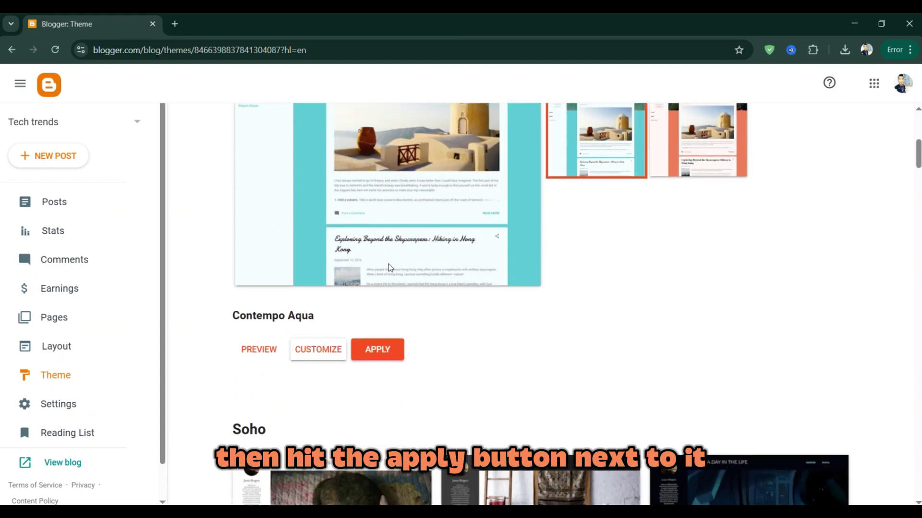
left_click(378, 347)
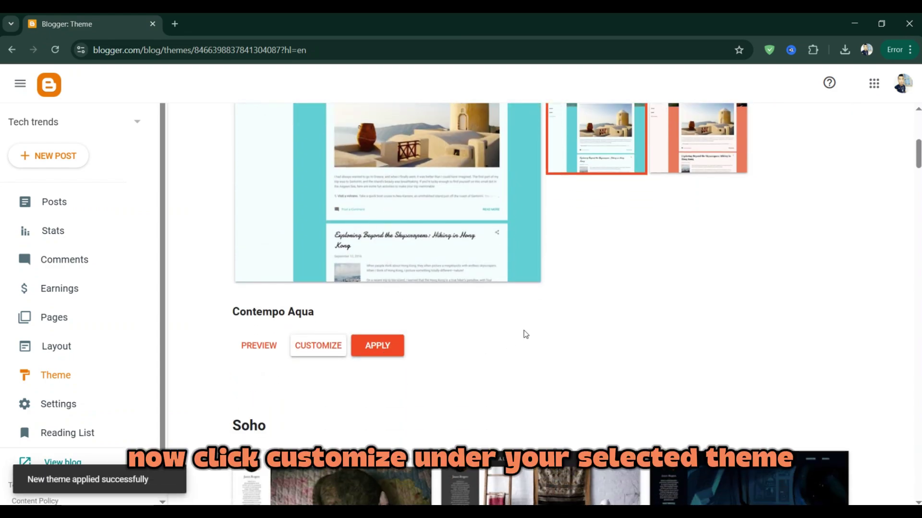
Step: Examine the Contempo Aqua theme's background and advanced customization settings, and view the live Tech trends blog
left_click(316, 348)
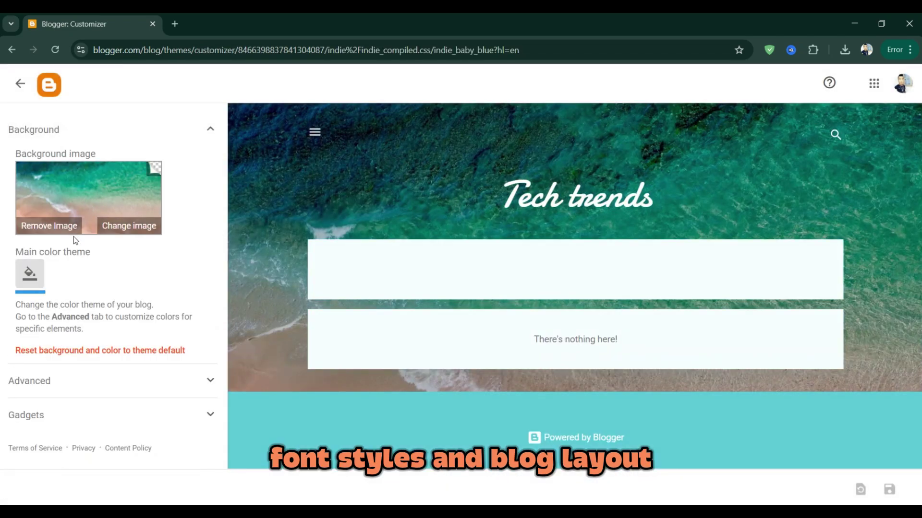
left_click(67, 379)
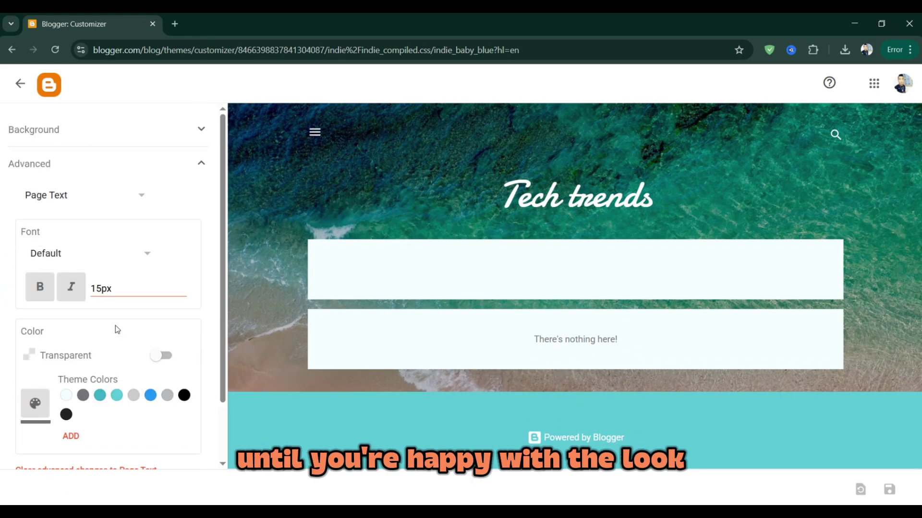
left_click(85, 202)
left_click(87, 229)
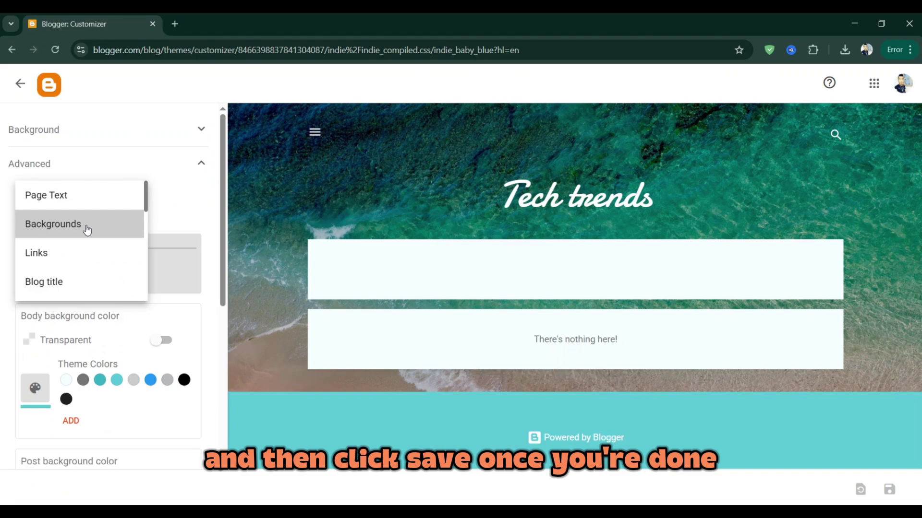
scroll(99, 263, "down", 6)
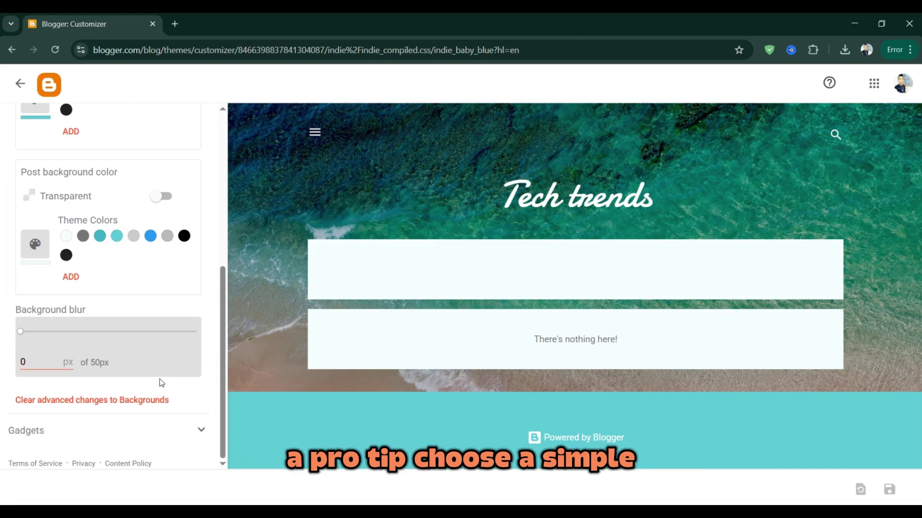
scroll(163, 393, "up", 6)
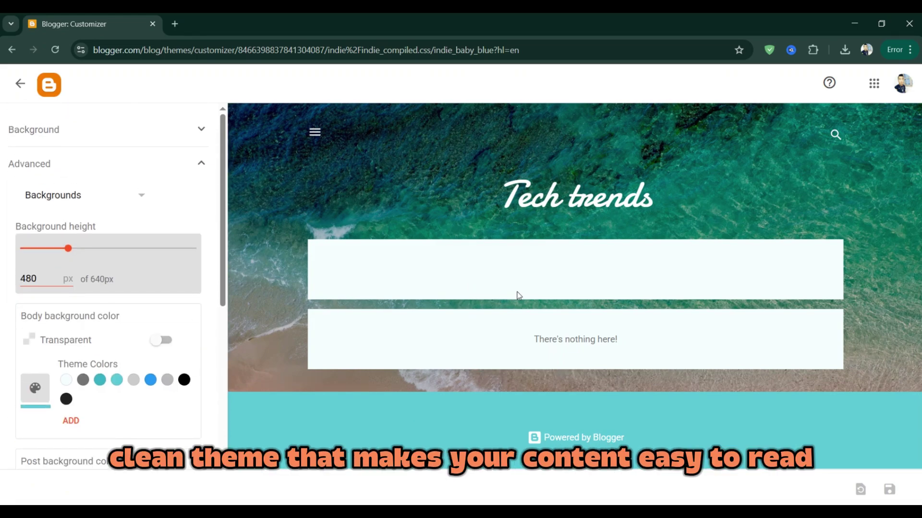
left_click(201, 163)
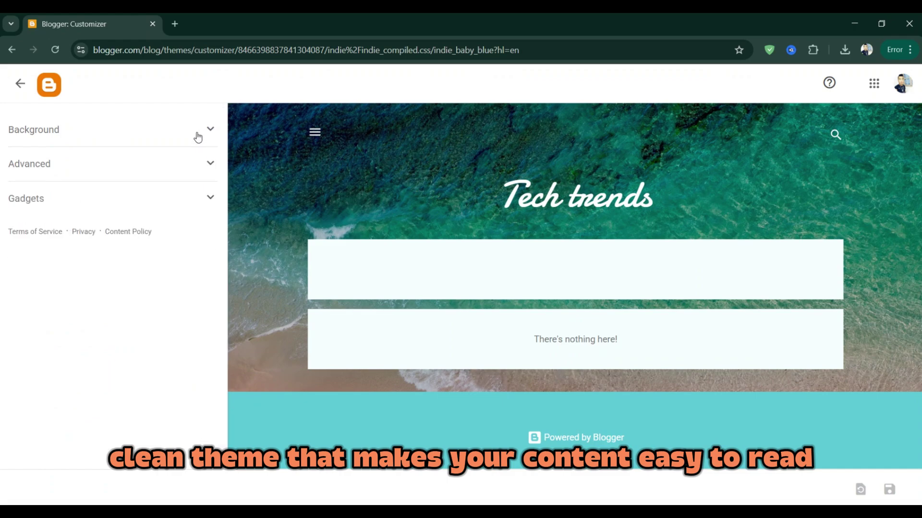
left_click(207, 133)
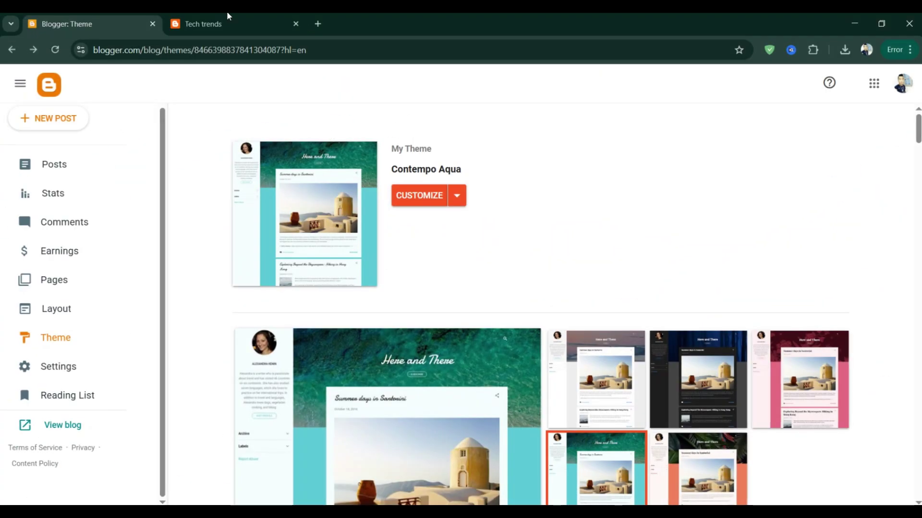
left_click(223, 18)
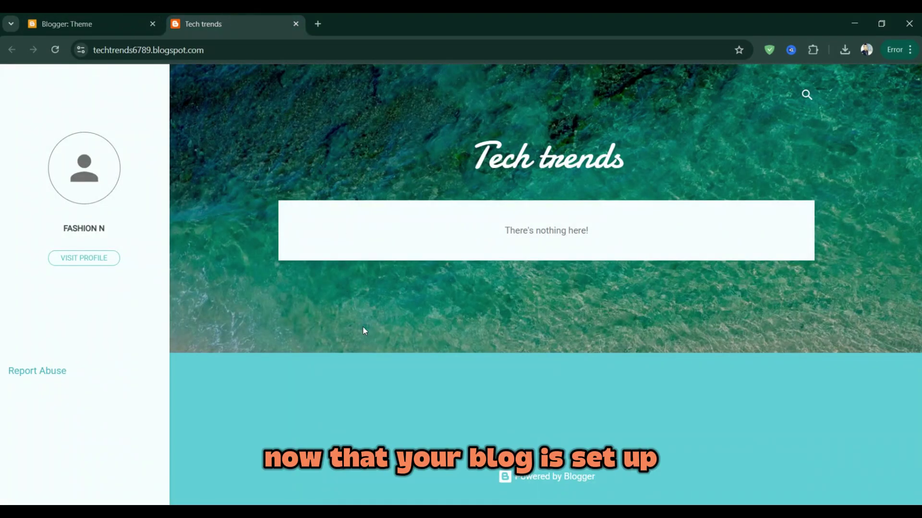
left_click(86, 14)
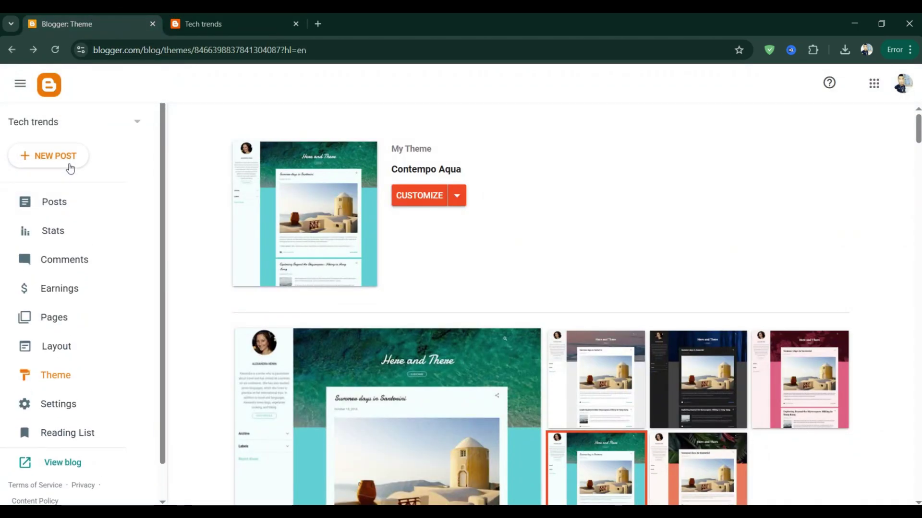
Step: Create a new post titled "5 best travel destinations" with body text covering Kyoto, Santorini, Bali, Patagonia and Paris
left_click(48, 159)
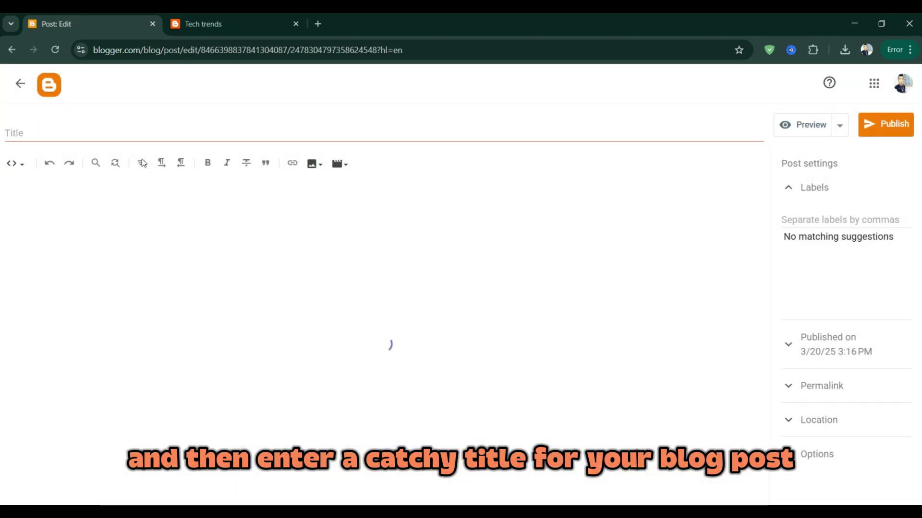
left_click(105, 136)
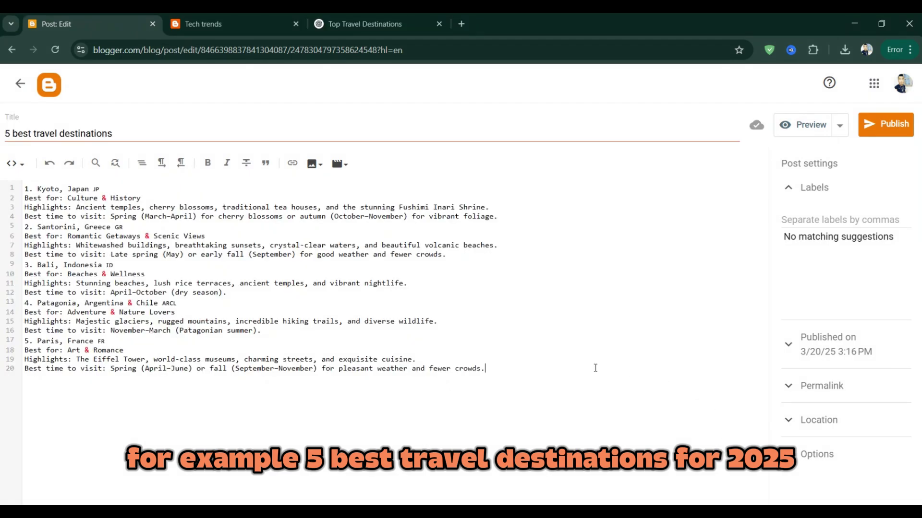
left_click(165, 139)
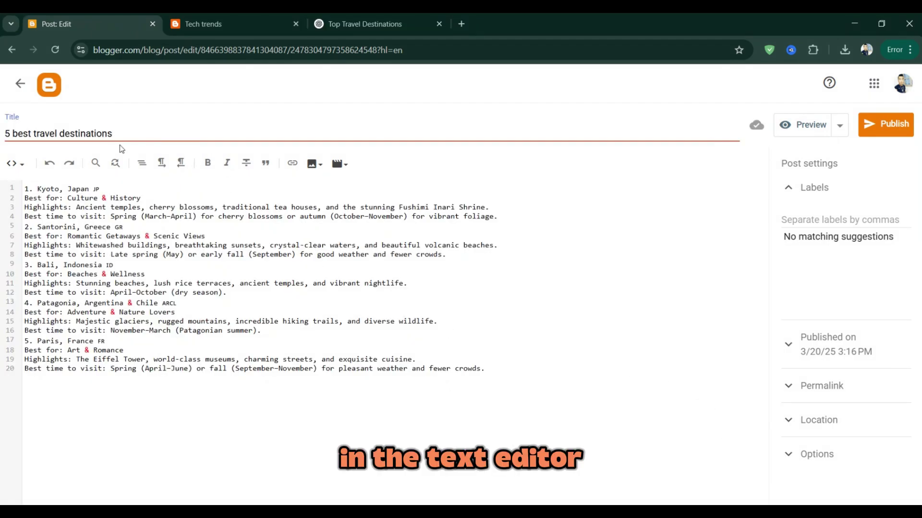
left_click_drag(25, 189, 496, 370)
left_click(497, 396)
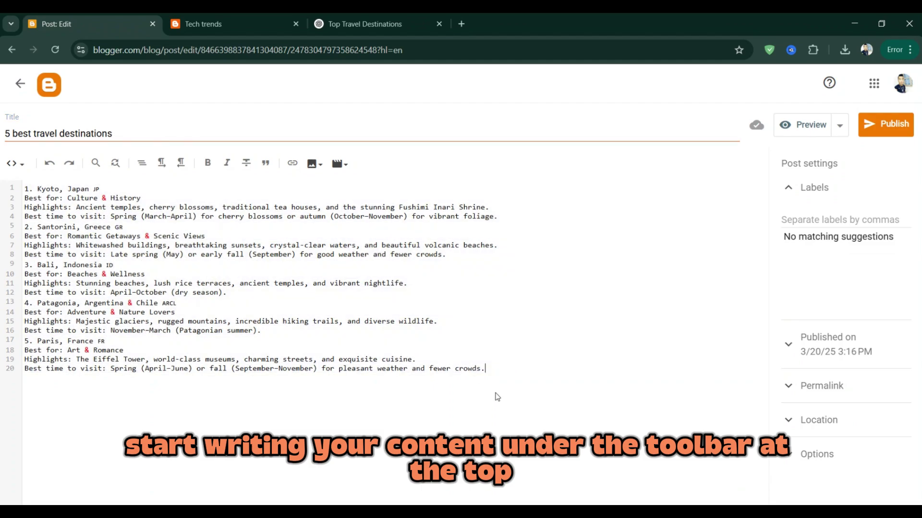
Step: Insert a bold tag pair after the post's last line and bold the text from "ways & Scenic Views" through "lush rice terraces,"
left_click(208, 163)
left_click_drag(237, 283, 123, 236)
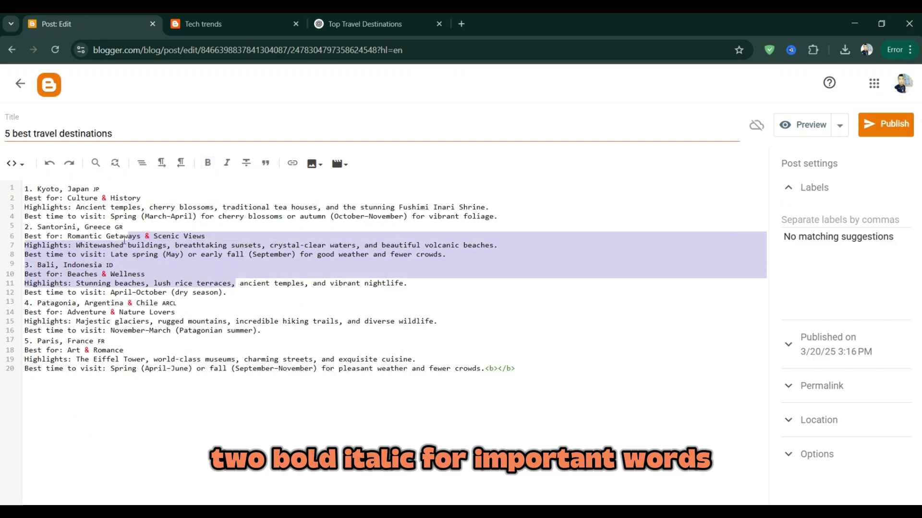
left_click(207, 164)
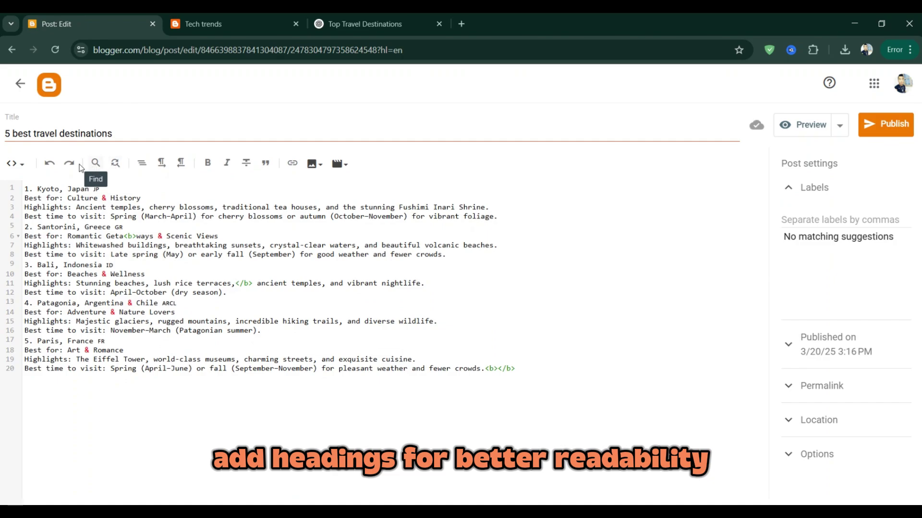
Step: Examine the options for inserting images and videos into the post
left_click(313, 163)
left_click(336, 164)
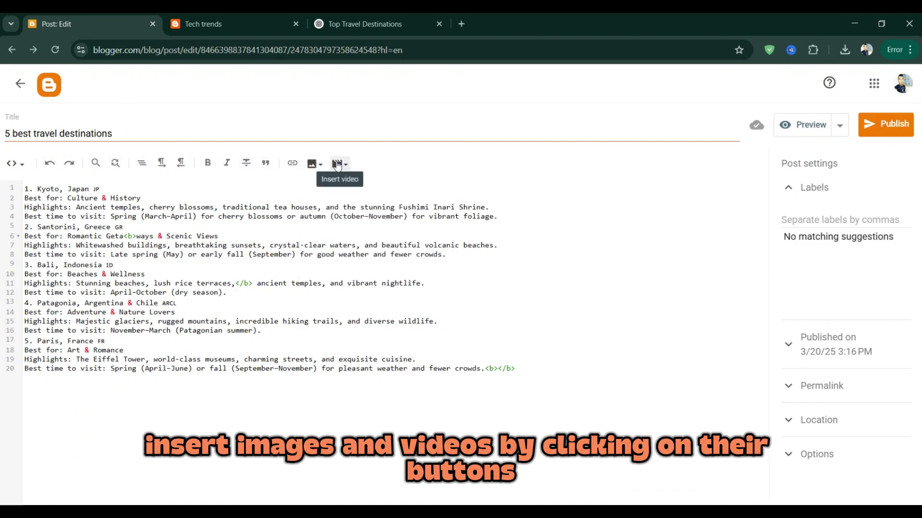
left_click(346, 166)
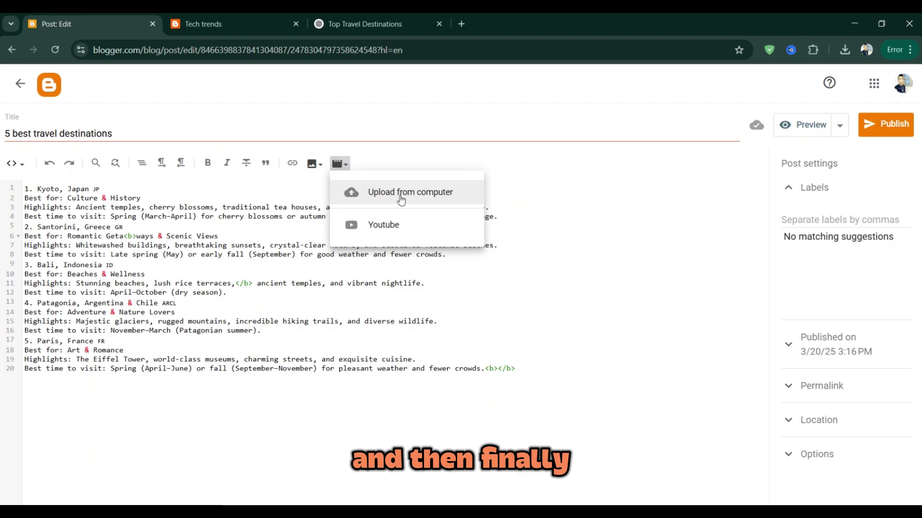
left_click(307, 174)
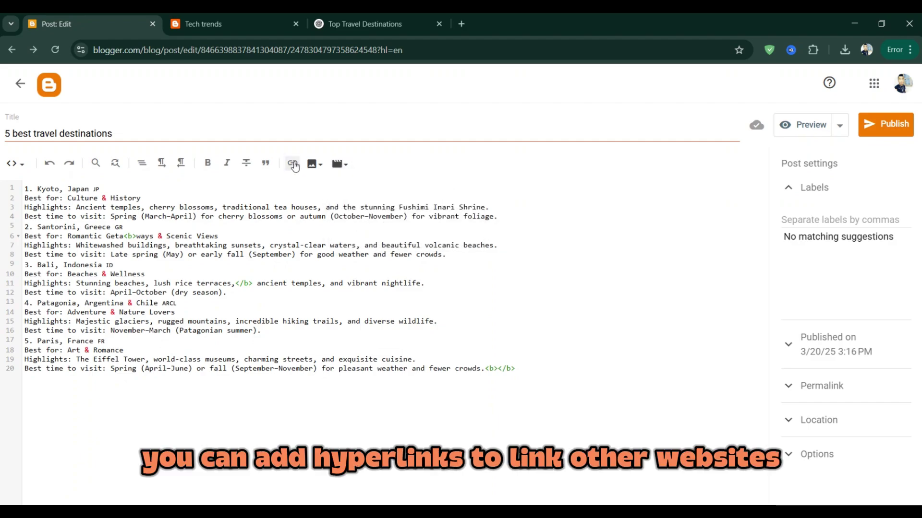
Step: Check the options for inserting a link without adding one, and preview the post on the blog
left_click(290, 165)
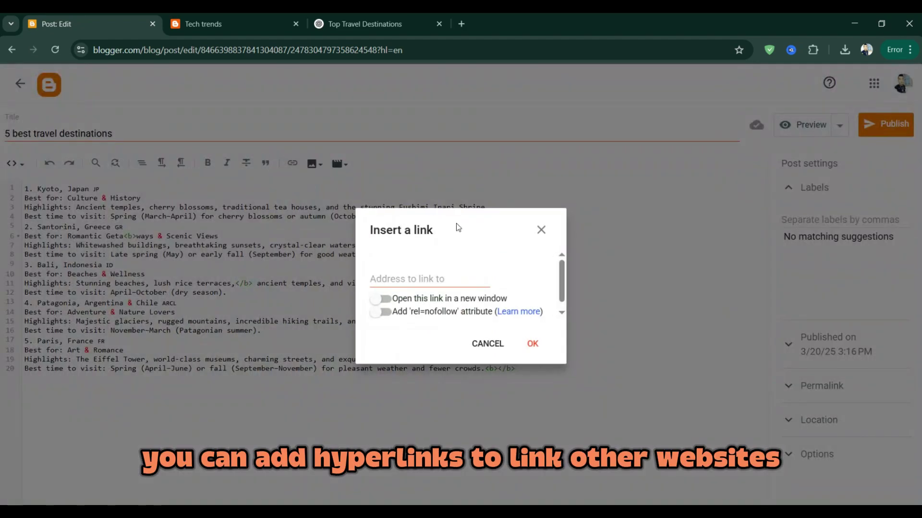
left_click(491, 341)
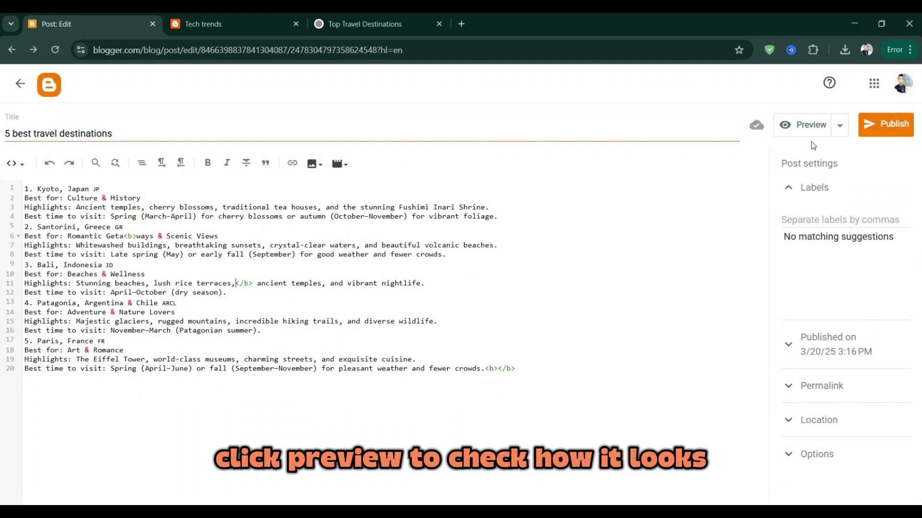
left_click(799, 126)
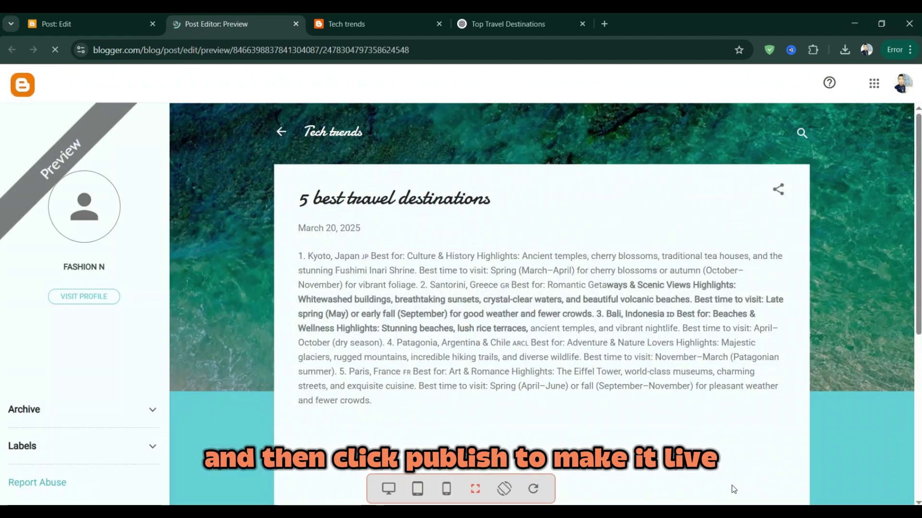
Step: Publish the "5 best travel destinations" post from its editor
key("ctrl+1")
left_click(888, 126)
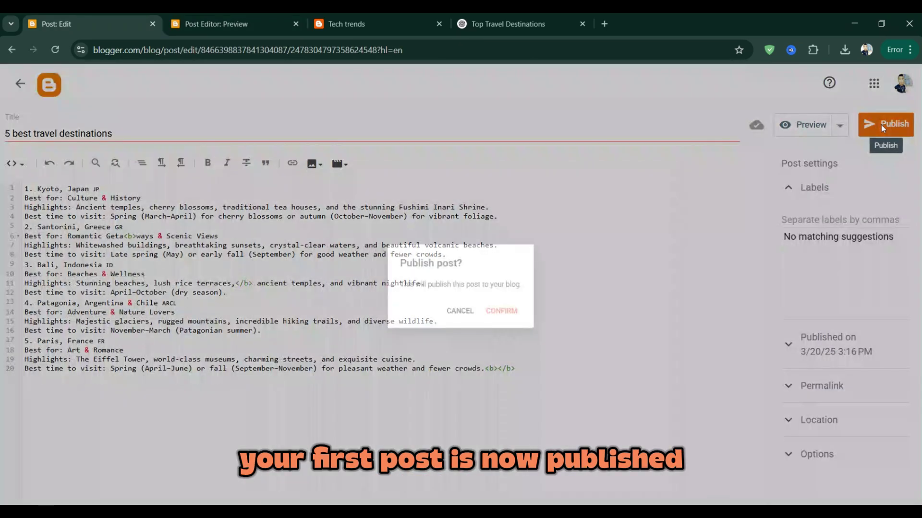
left_click(522, 318)
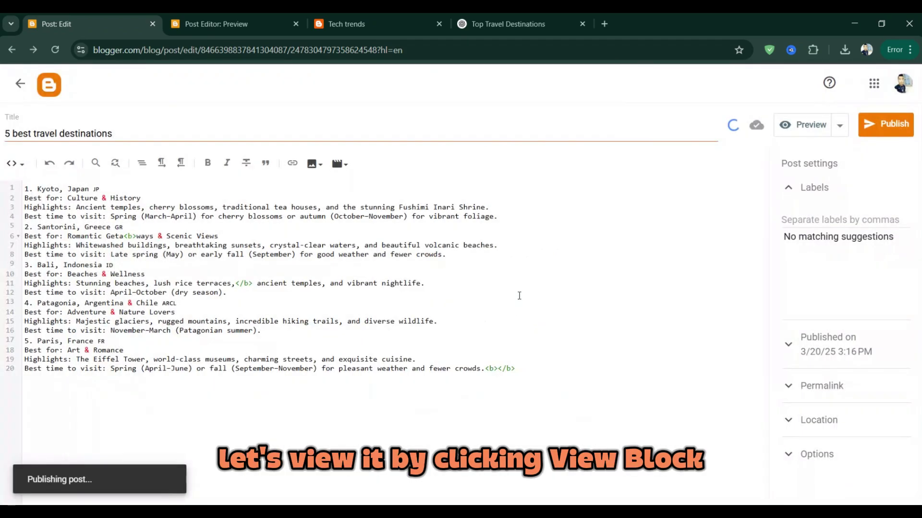
Step: View the Tech trends blog page and read through the post's preview
left_click(396, 14)
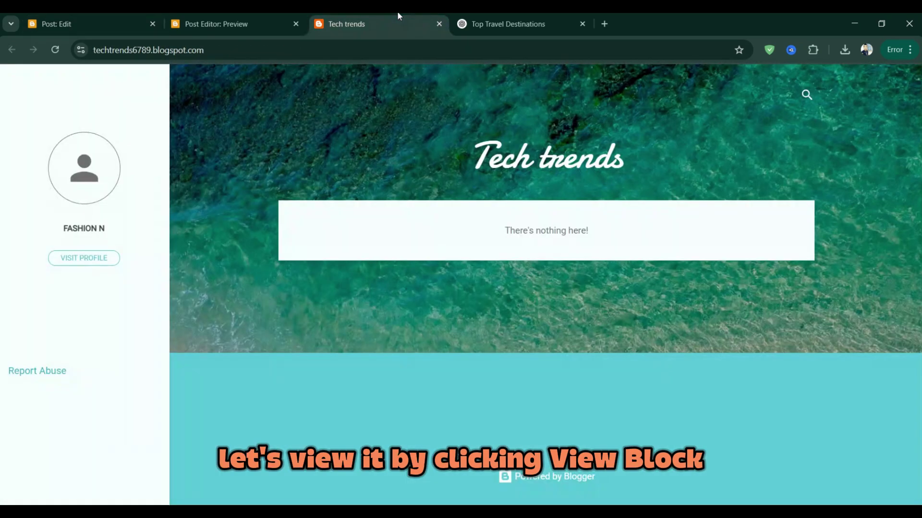
left_click(265, 15)
scroll(402, 347, "down", 2)
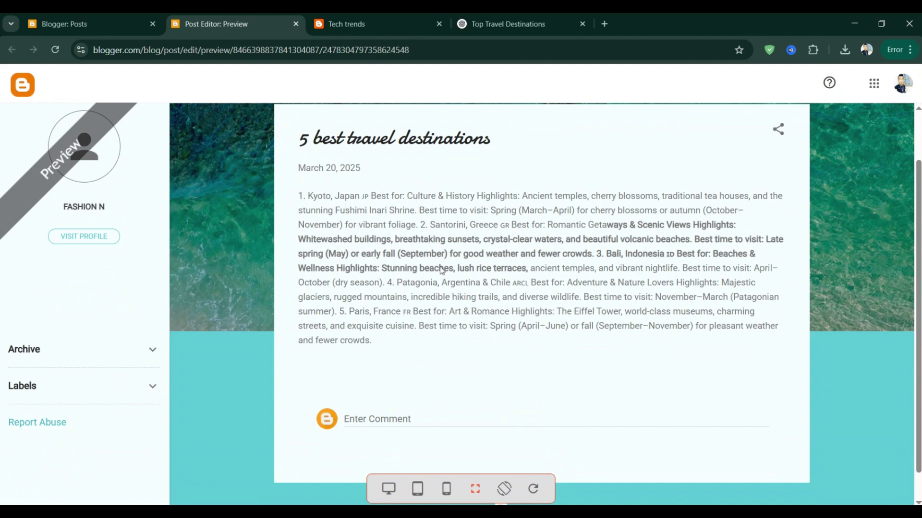
Step: Open the blog's layout and examine its sidebar, header, page list and page body sections
left_click(99, 15)
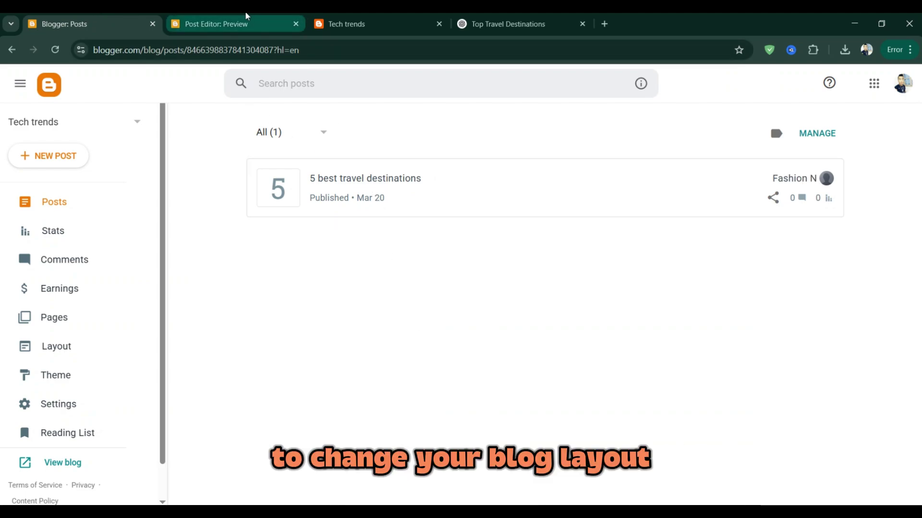
left_click(66, 348)
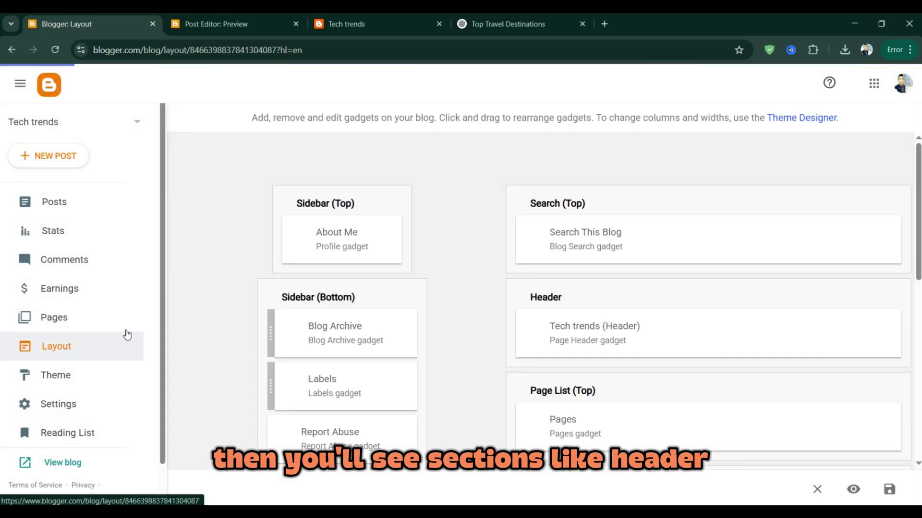
scroll(200, 283, "down", 1)
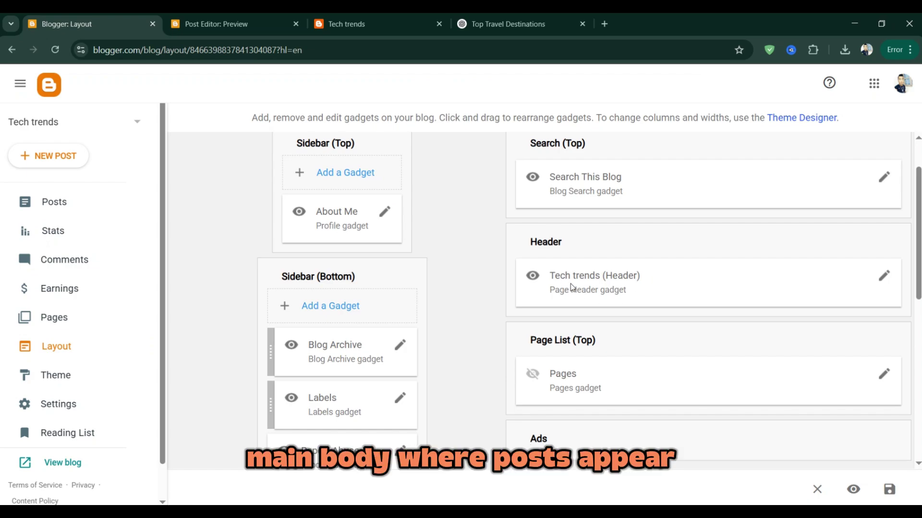
scroll(547, 286, "up", 1)
scroll(548, 286, "down", 3)
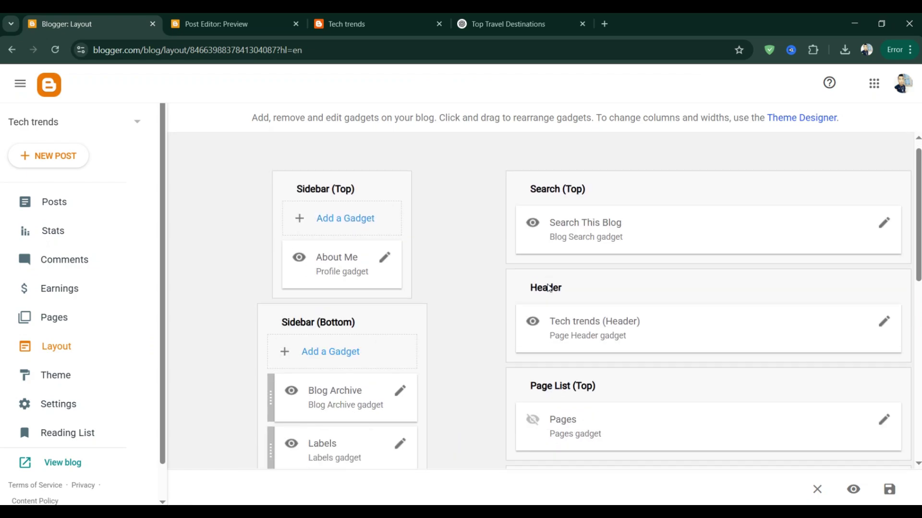
scroll(547, 286, "down", 2)
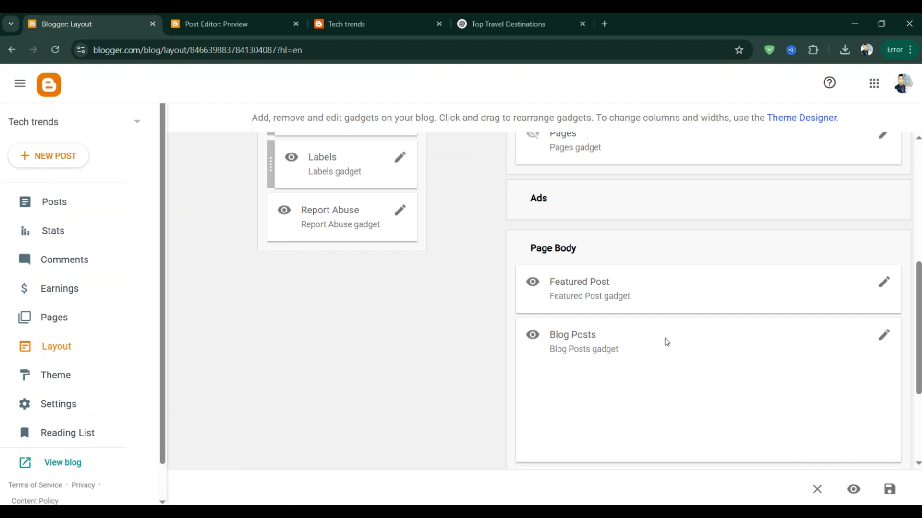
scroll(605, 338, "up", 4)
scroll(603, 337, "down", 2)
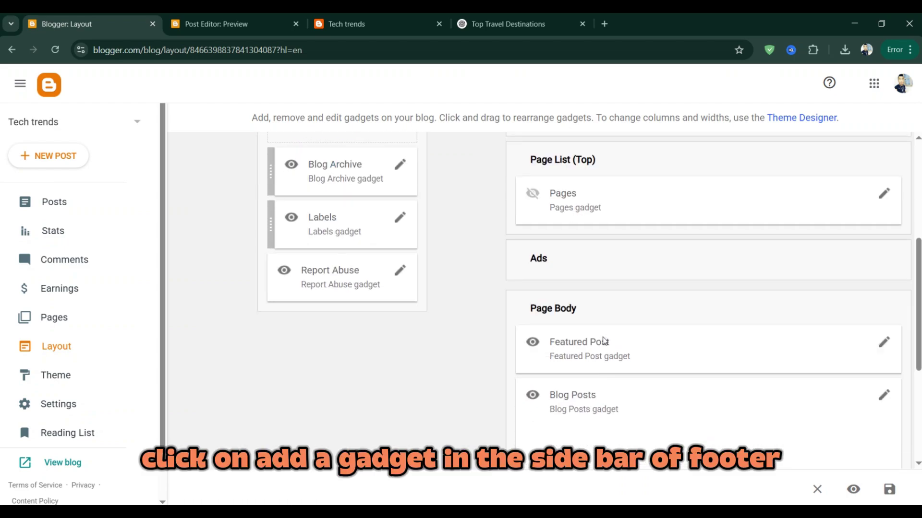
Step: Review the Blog Posts gadget's settings through the item arrangement section and save the gadget
left_click(885, 396)
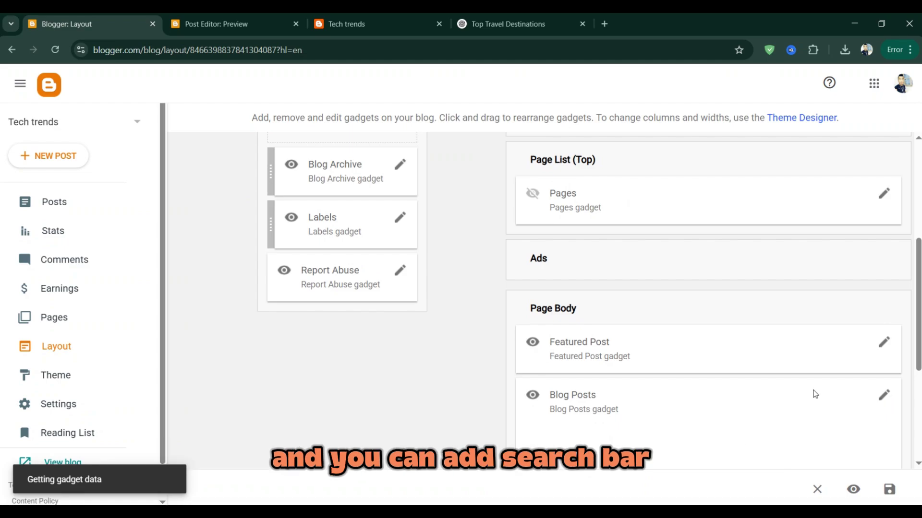
scroll(499, 301, "down", 6)
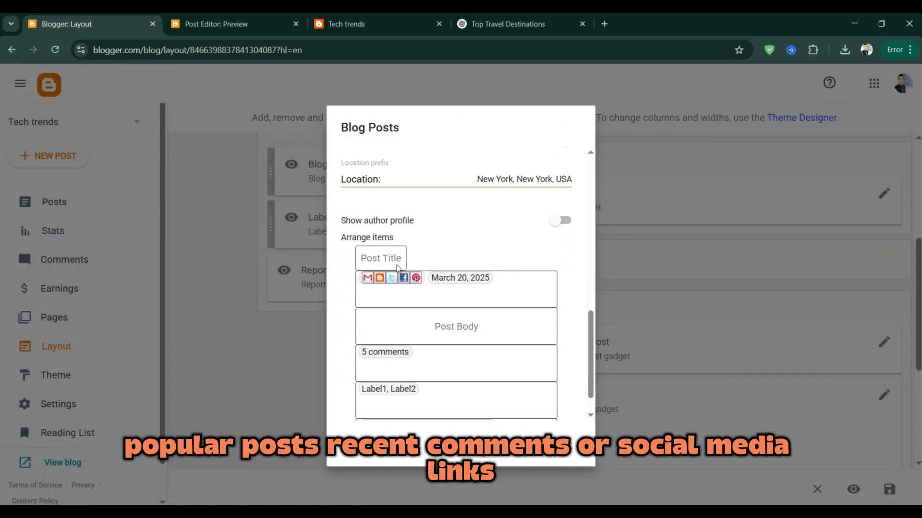
left_click_drag(343, 237, 418, 240)
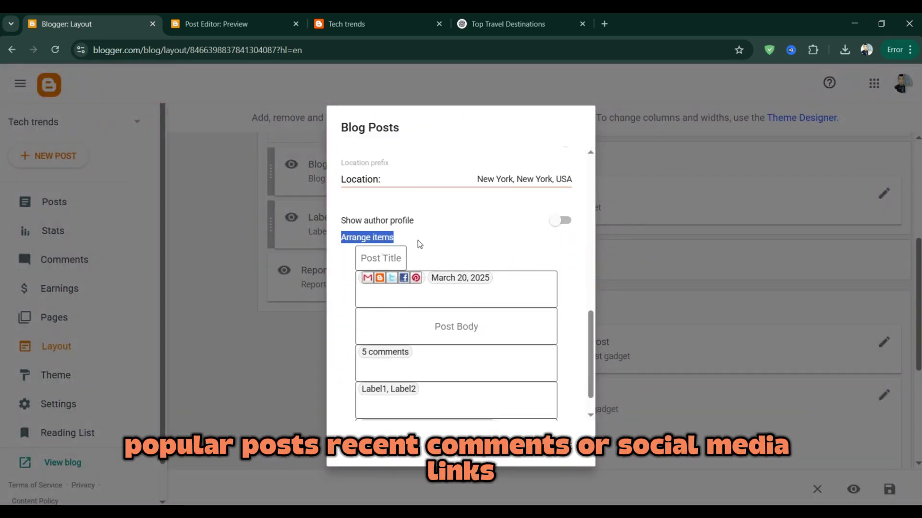
scroll(430, 264, "down", 1)
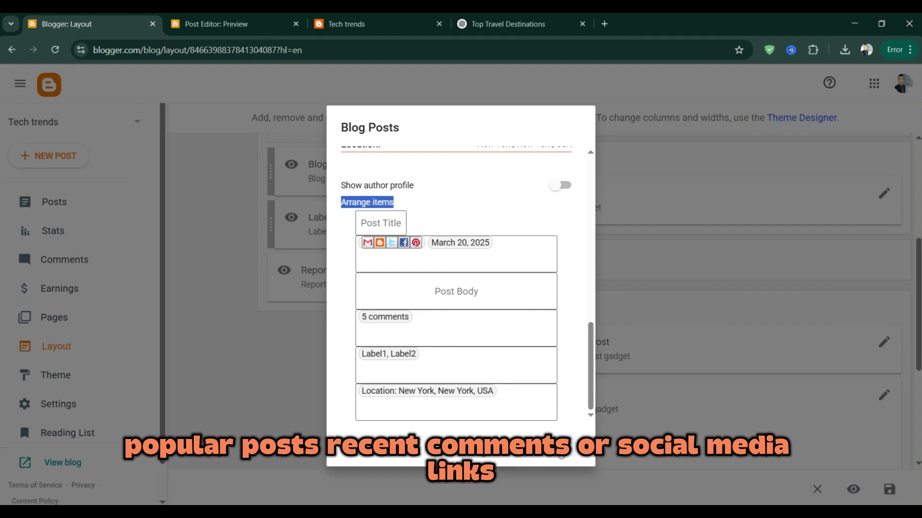
left_click(565, 444)
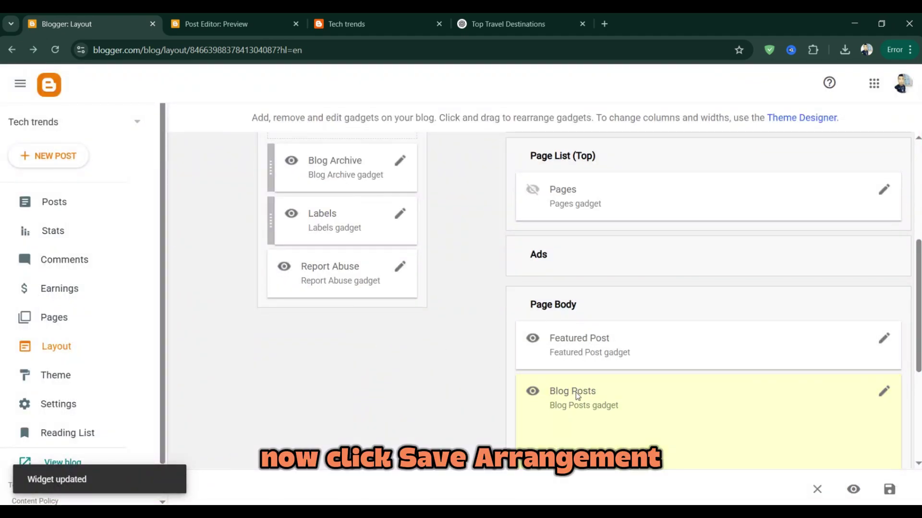
Step: Reload the live Tech trends blog and view the published travel post
scroll(575, 393, "down", 2)
left_click(366, 22)
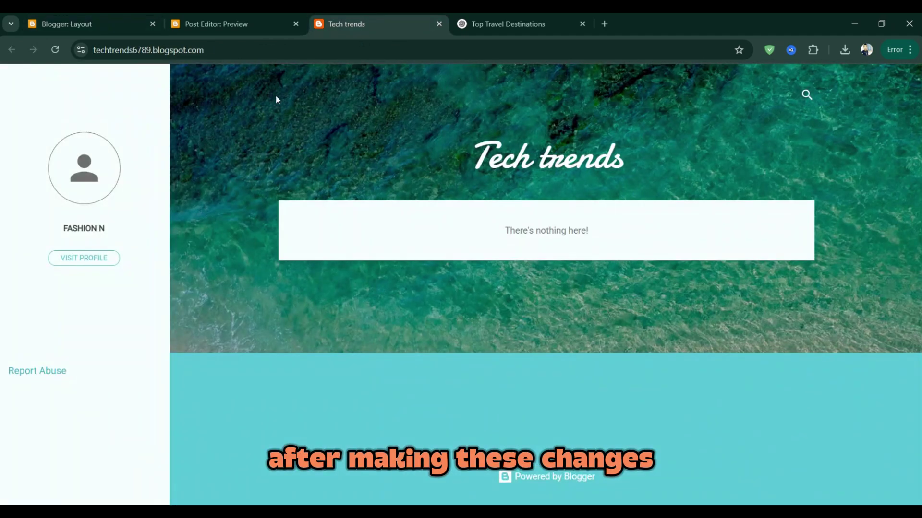
left_click(55, 50)
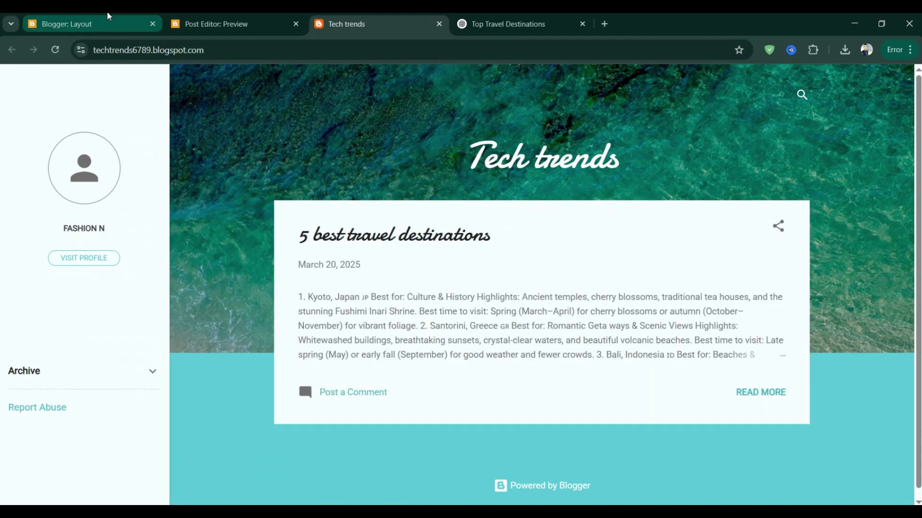
scroll(450, 271, "down", 1)
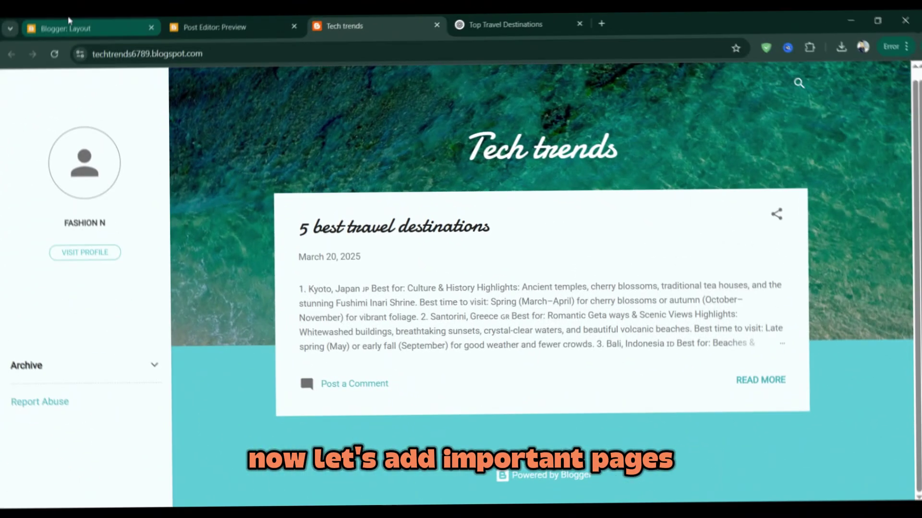
Step: Return to the blog layout and review its gadgets from the page body to the footer and back up to the search section
left_click(69, 19)
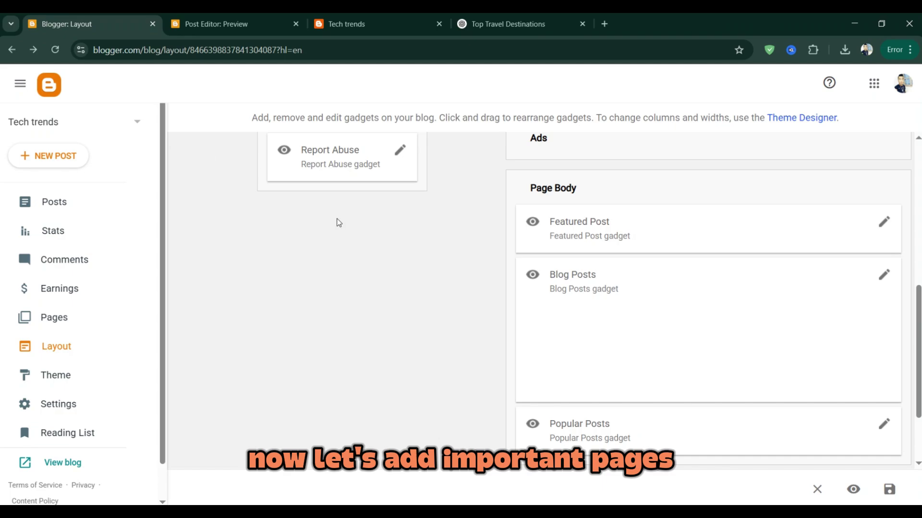
scroll(640, 366, "up", 1)
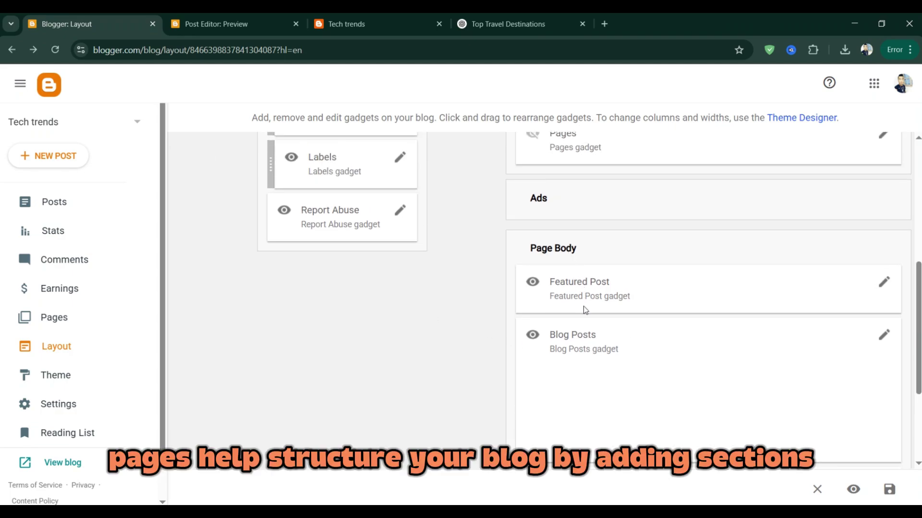
scroll(583, 307, "down", 3)
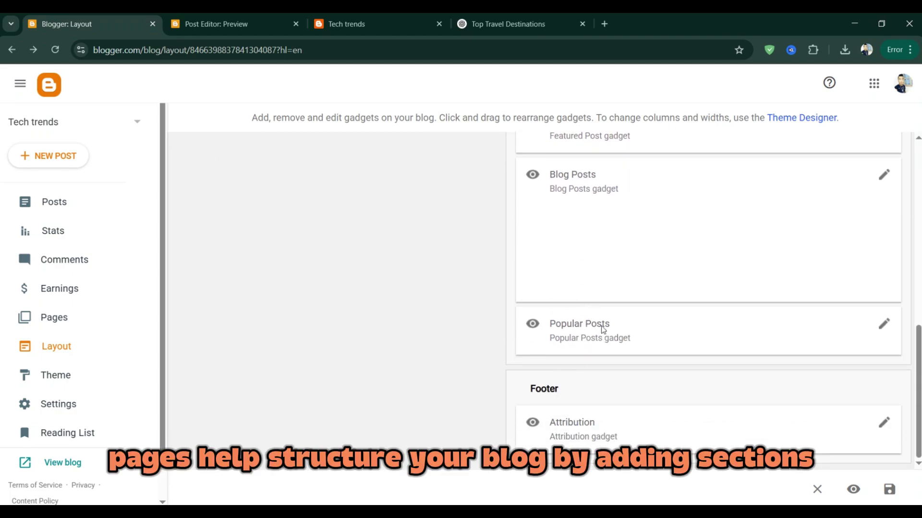
scroll(614, 350, "up", 5)
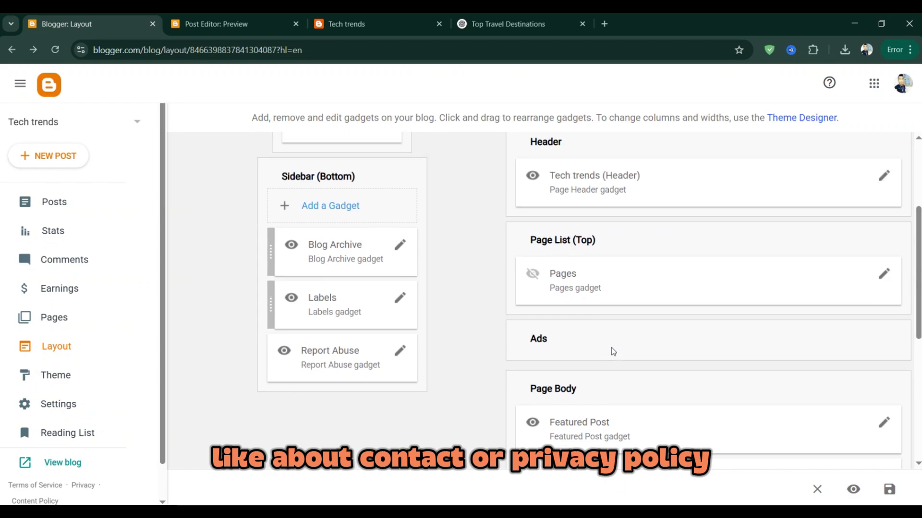
scroll(589, 350, "up", 3)
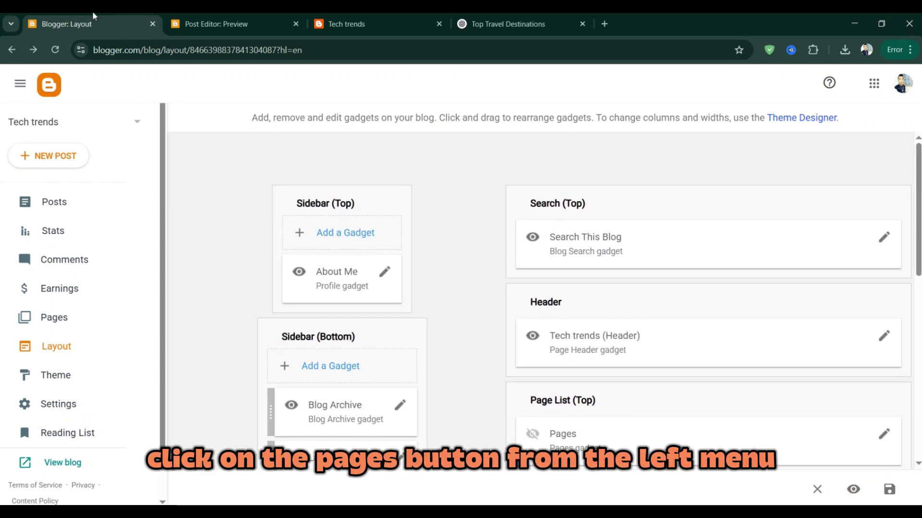
Step: Create a new page titled "about me" and publish it with an empty body
left_click(70, 320)
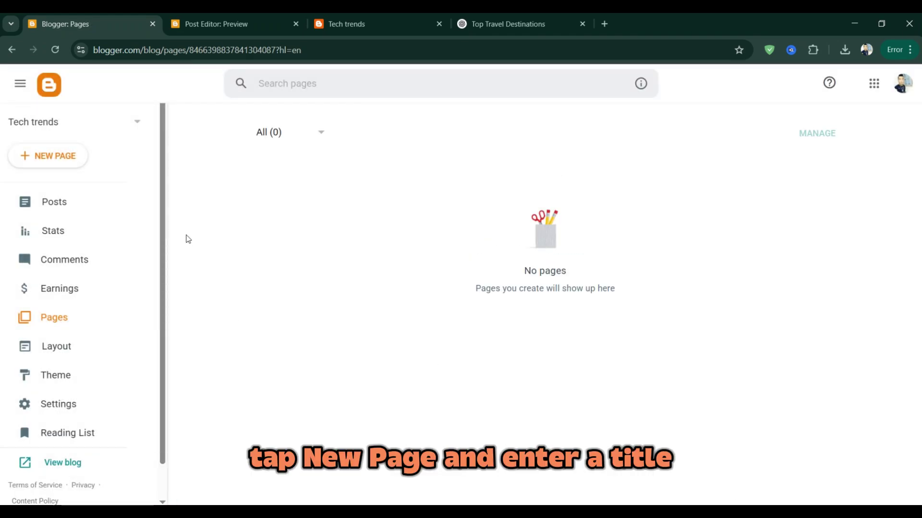
left_click(51, 159)
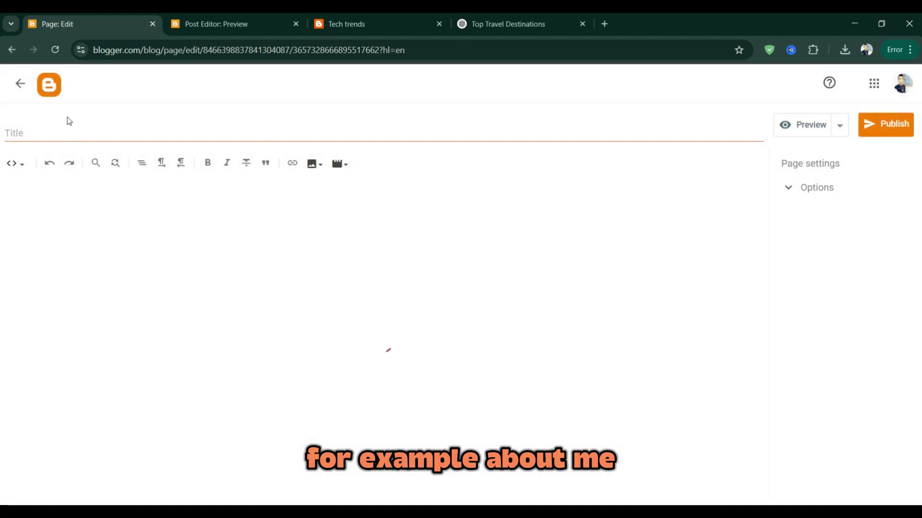
left_click(50, 134)
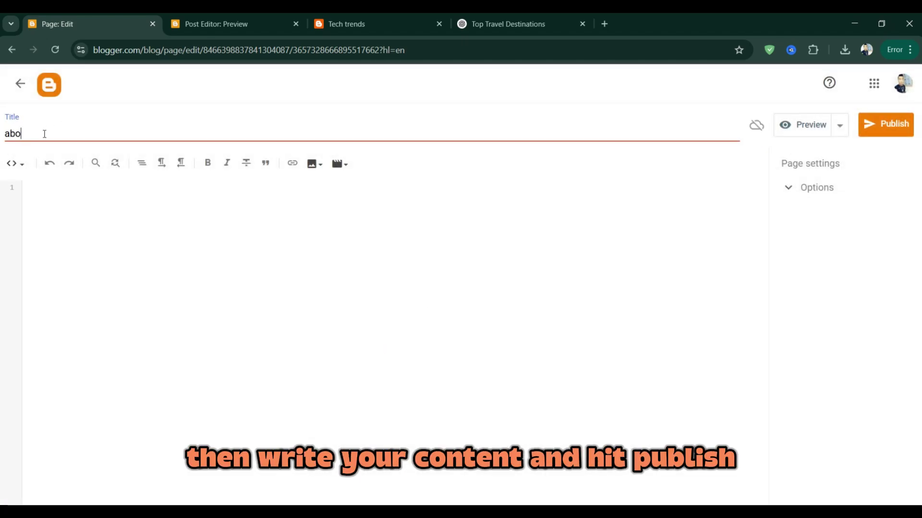
left_click(885, 124)
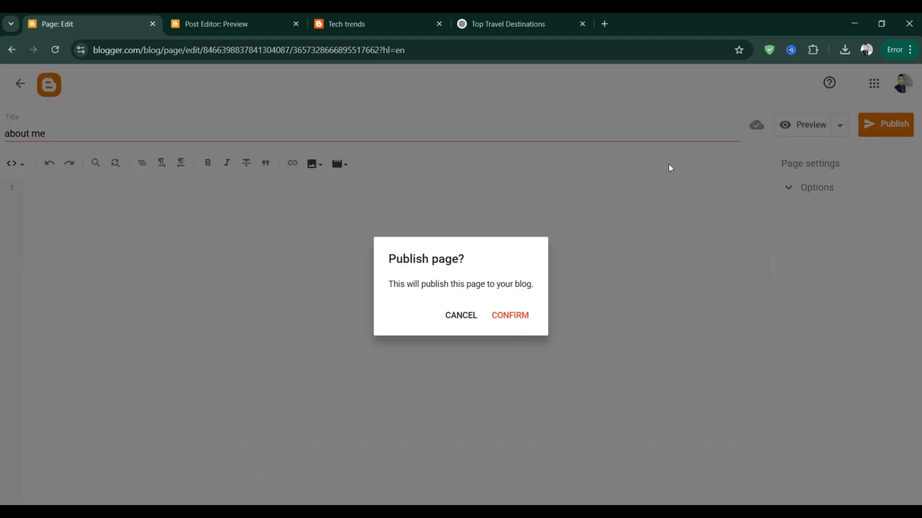
left_click(520, 317)
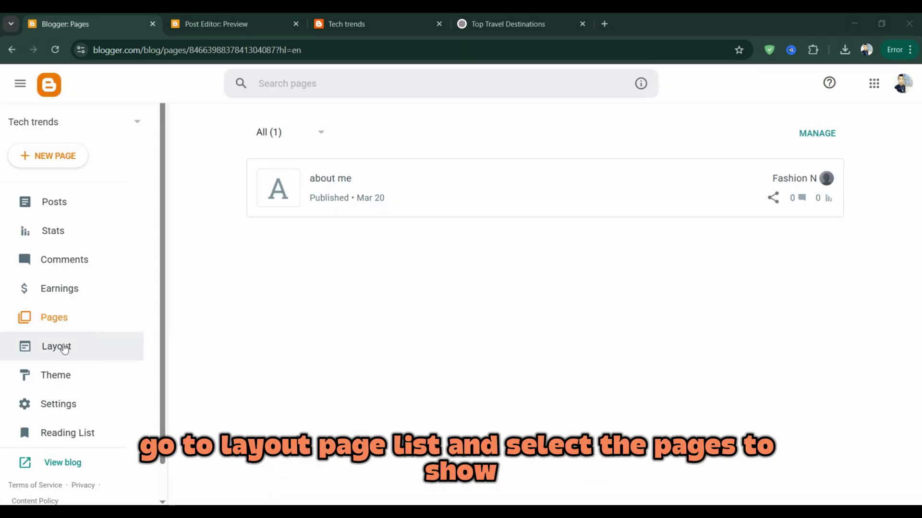
Step: Reopen the blog layout and look through the Page List, Page Body and Footer gadgets
left_click(62, 347)
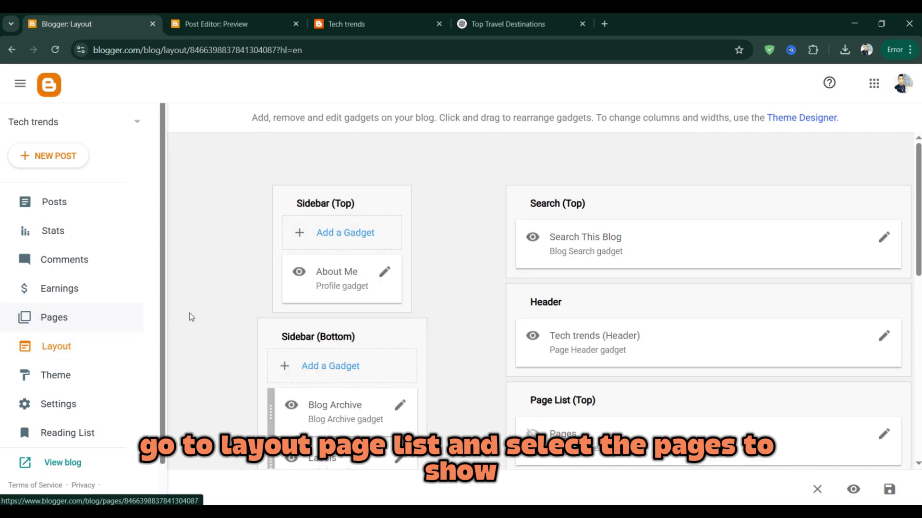
scroll(214, 314, "down", 6)
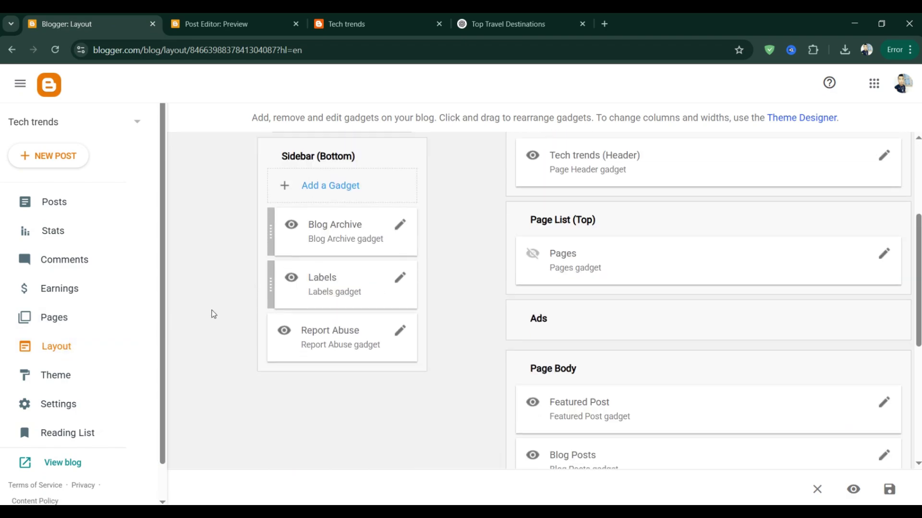
scroll(571, 294, "down", 1)
scroll(574, 290, "up", 2)
scroll(574, 289, "down", 4)
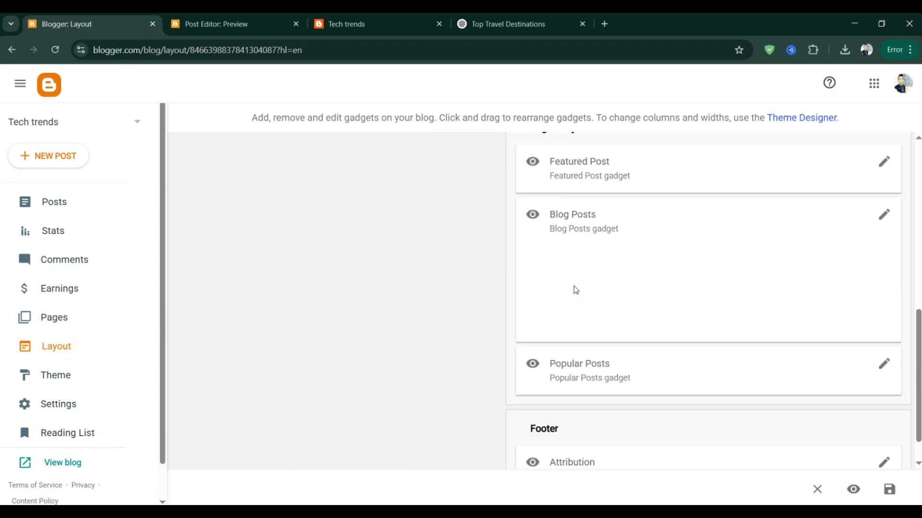
scroll(579, 312, "up", 2)
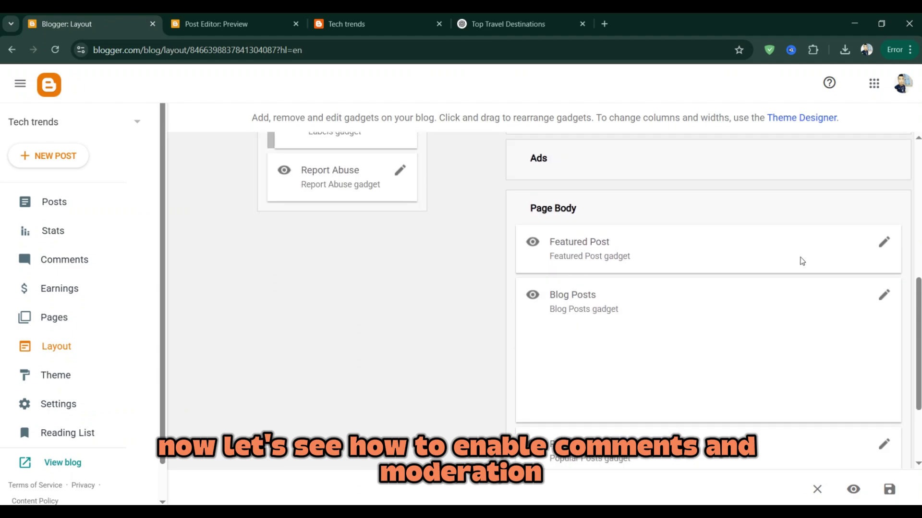
Step: In the blog settings, set who can comment to Users with Google Accounts and save the choice
scroll(81, 329, "down", 1)
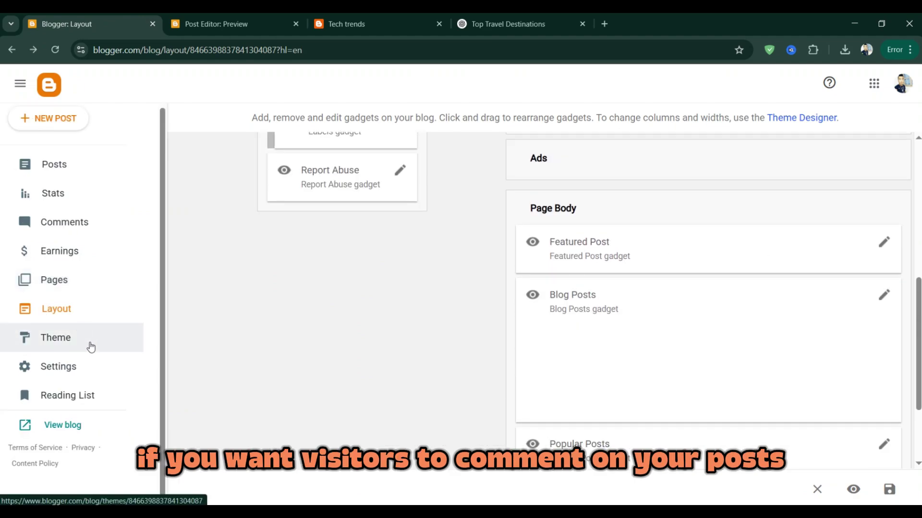
scroll(91, 345, "up", 1)
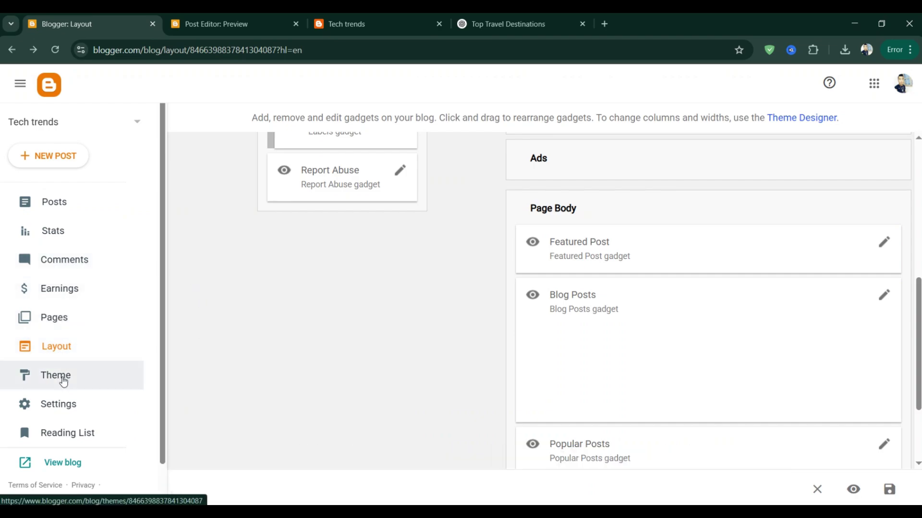
left_click(60, 405)
scroll(438, 295, "down", 10)
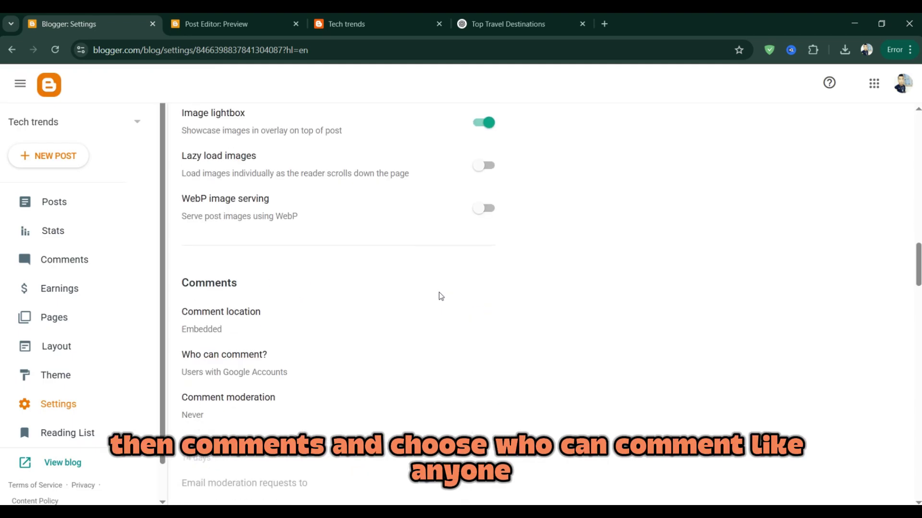
left_click(235, 300)
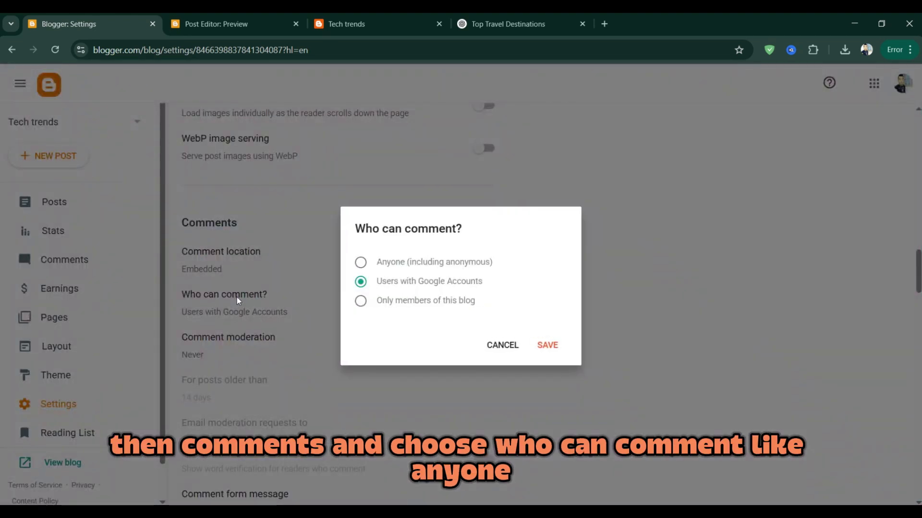
left_click(427, 264)
left_click(425, 283)
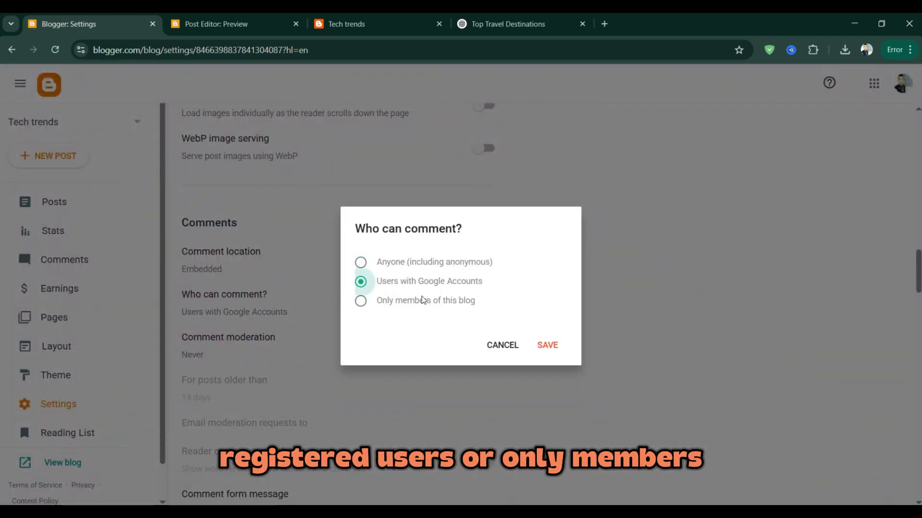
left_click(432, 301)
left_click(443, 287)
left_click(542, 348)
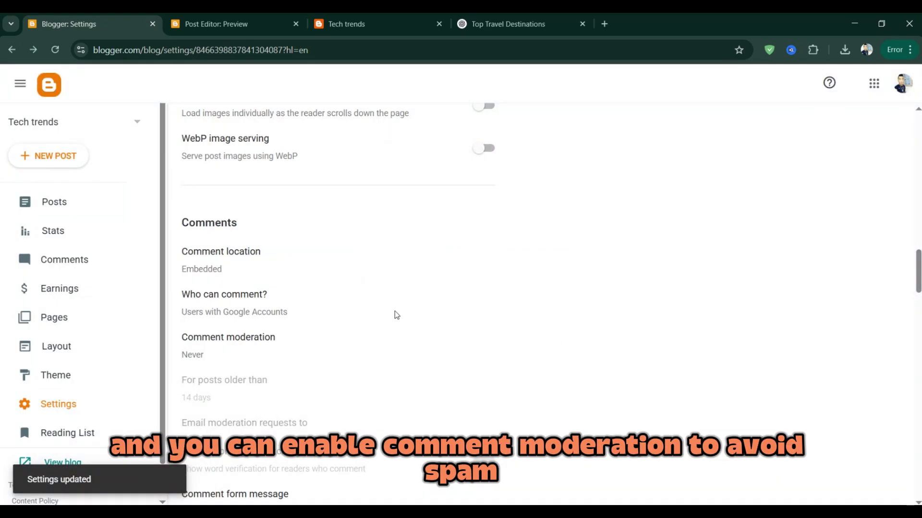
left_click(224, 346)
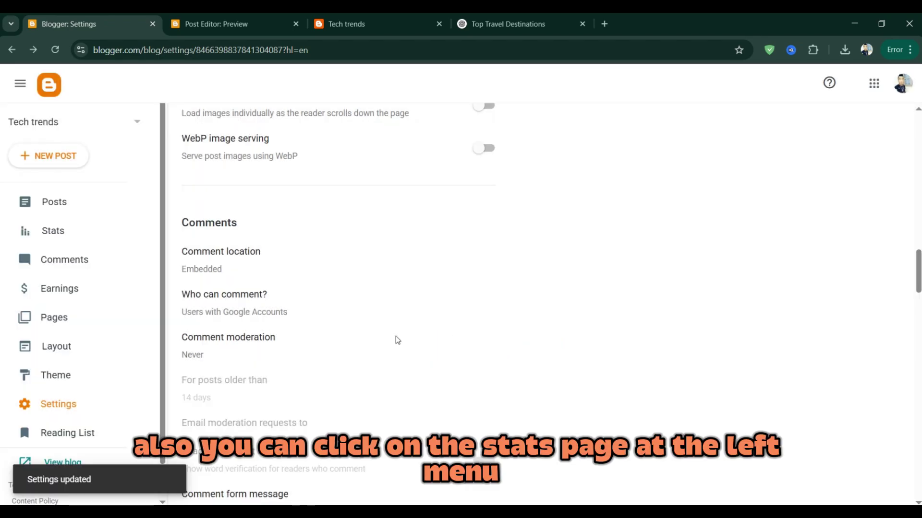
Step: Open the blog's stats and review the view counts, latest post, blog views, posts and pages sections
scroll(396, 336, "up", 8)
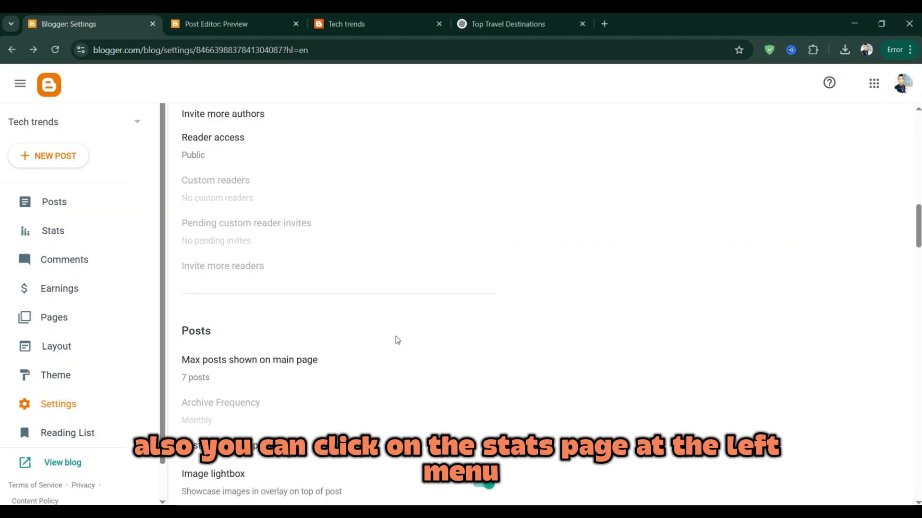
left_click(50, 232)
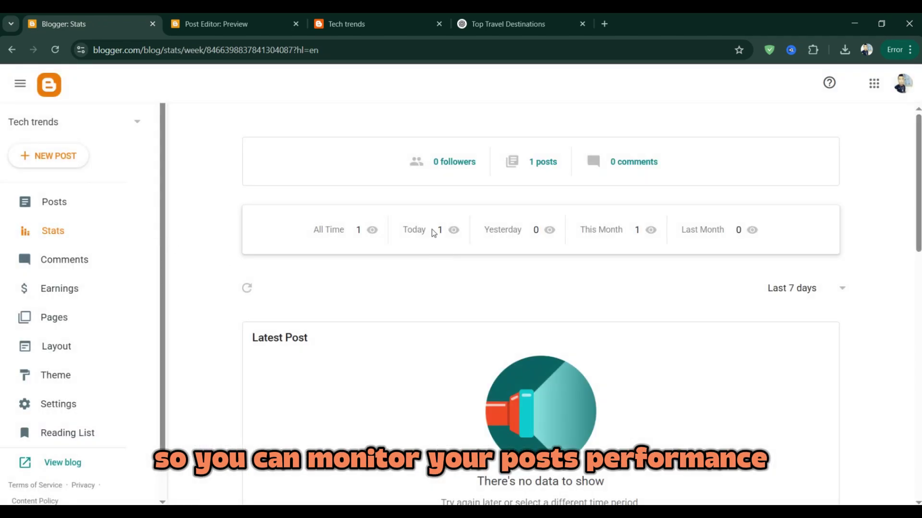
left_click_drag(382, 235, 749, 221)
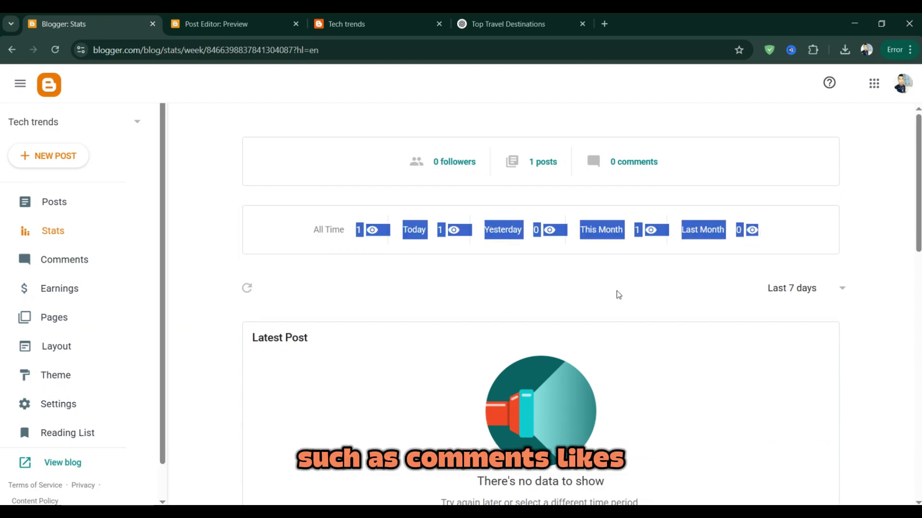
left_click(566, 216)
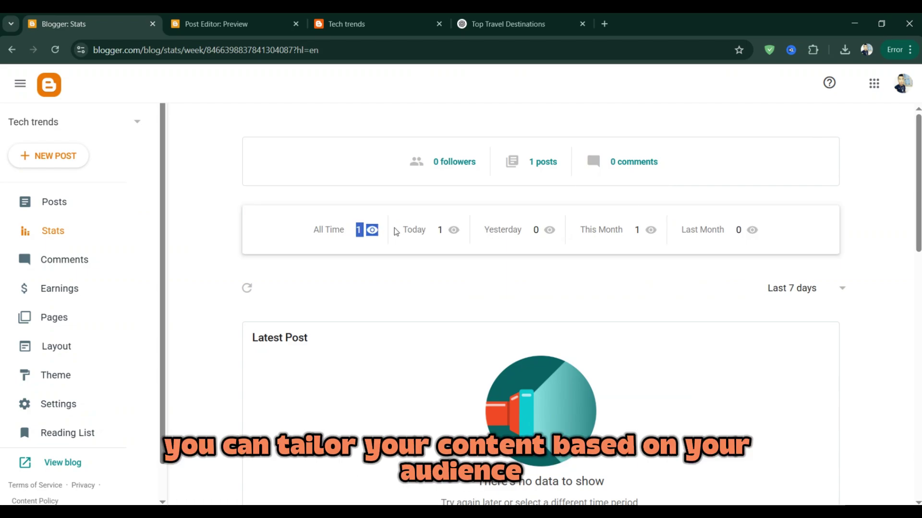
scroll(403, 303, "down", 7)
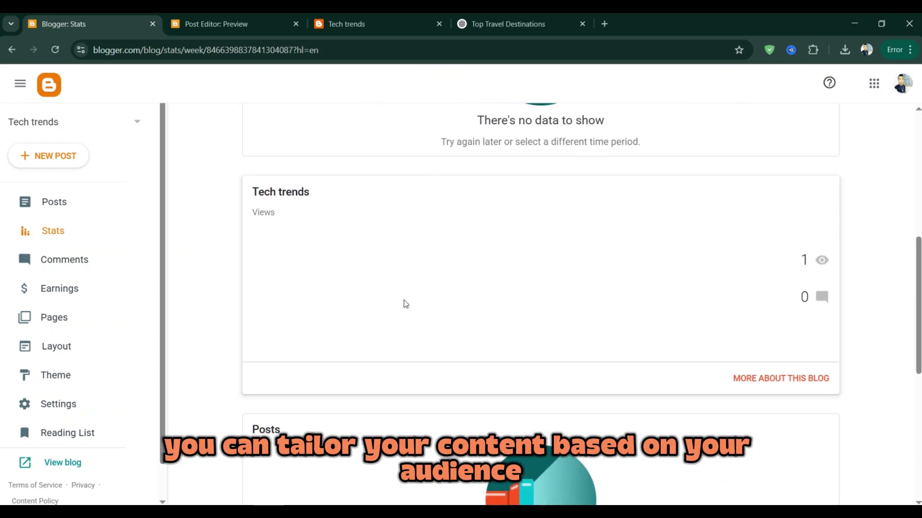
scroll(540, 338, "down", 4)
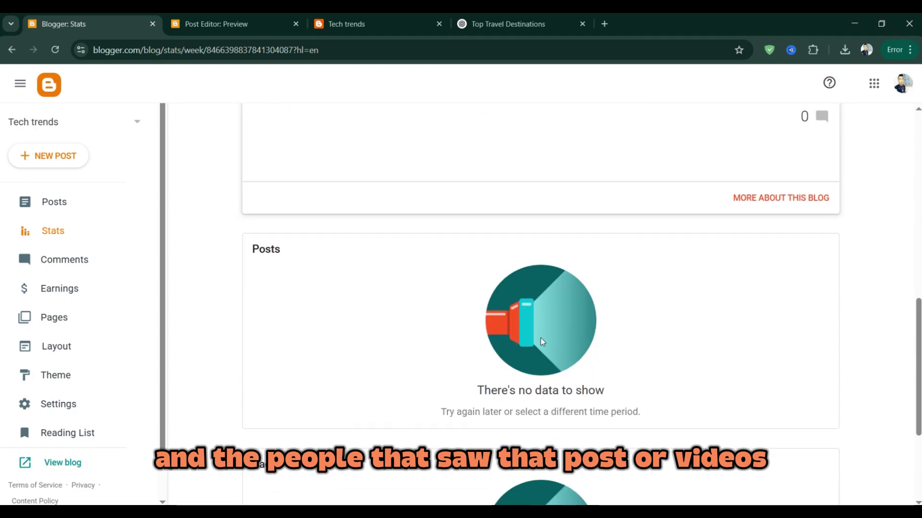
scroll(541, 338, "down", 4)
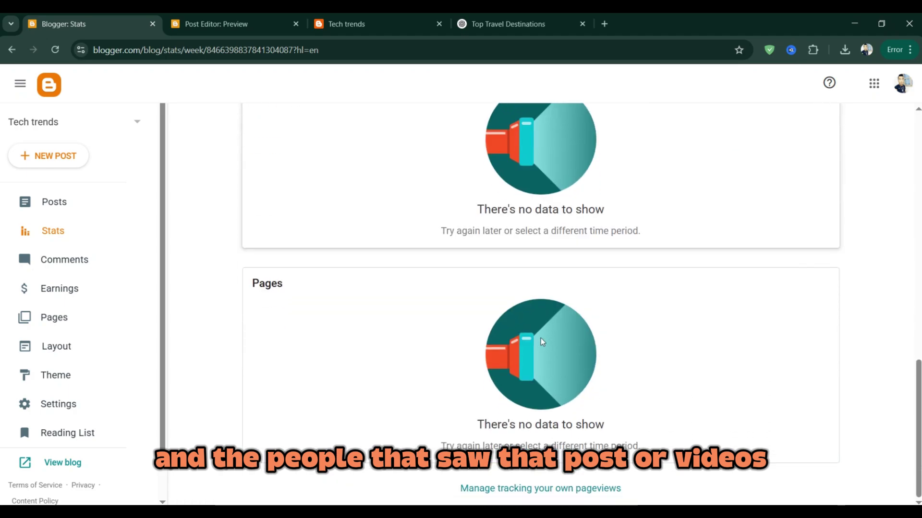
scroll(540, 338, "up", 13)
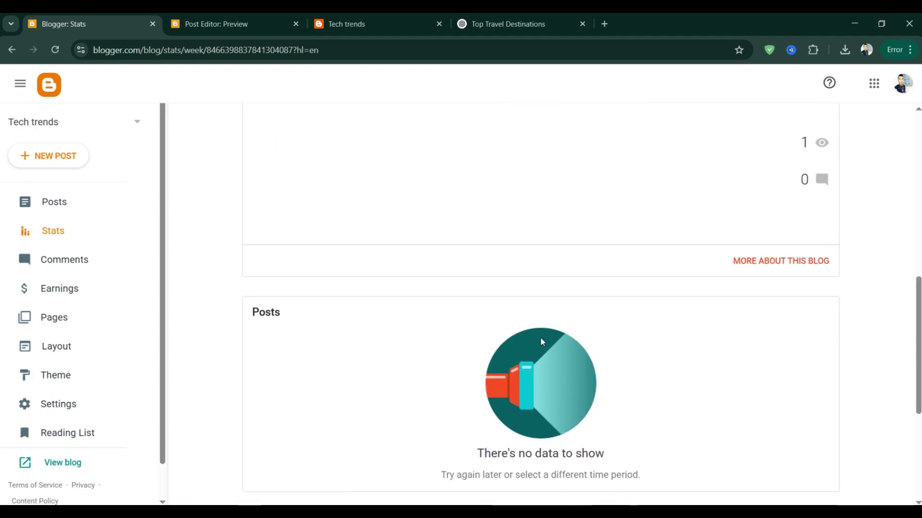
scroll(541, 342, "up", 3)
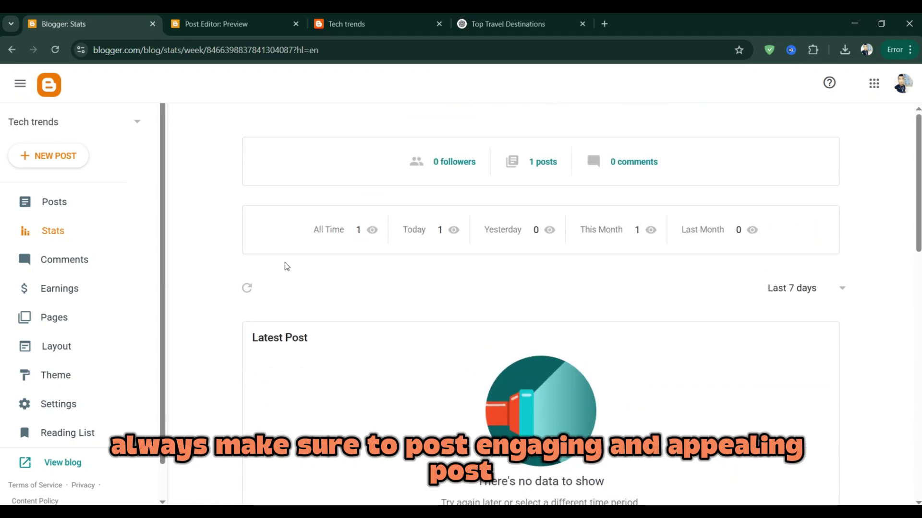
Step: View the travel post in the posts list and on the live blog, and close the Top Travel Destinations page
left_click(39, 205)
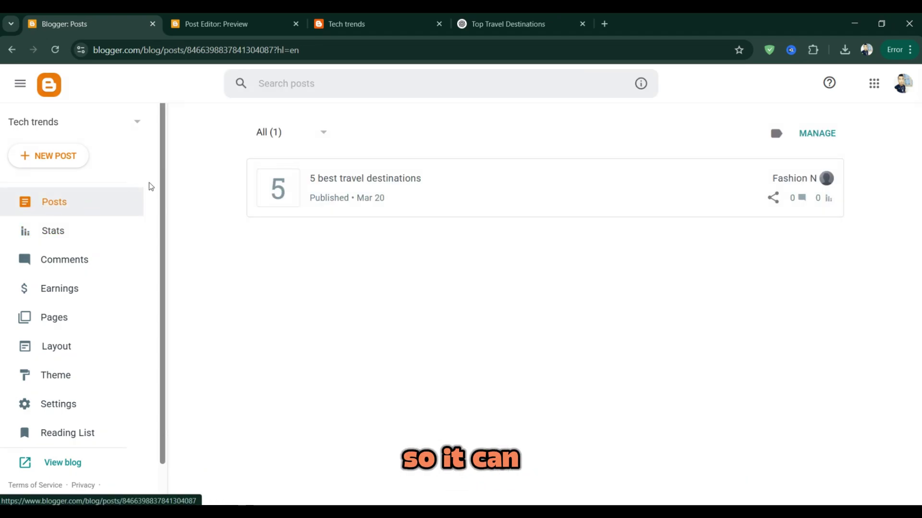
left_click(357, 16)
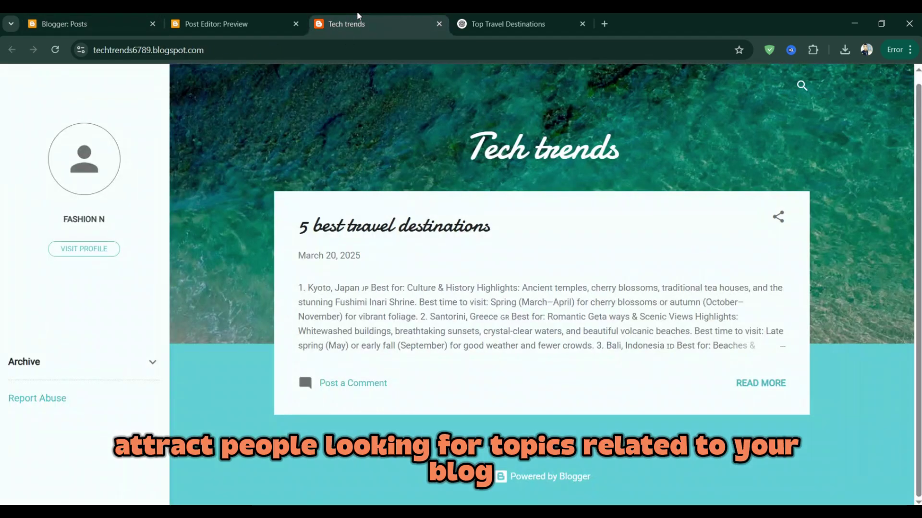
left_click_drag(299, 238, 453, 330)
left_click(453, 330)
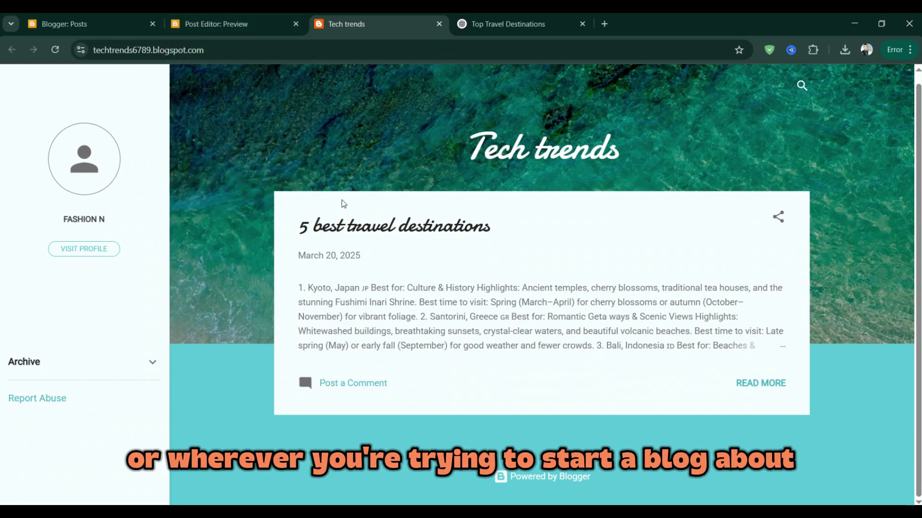
left_click(582, 24)
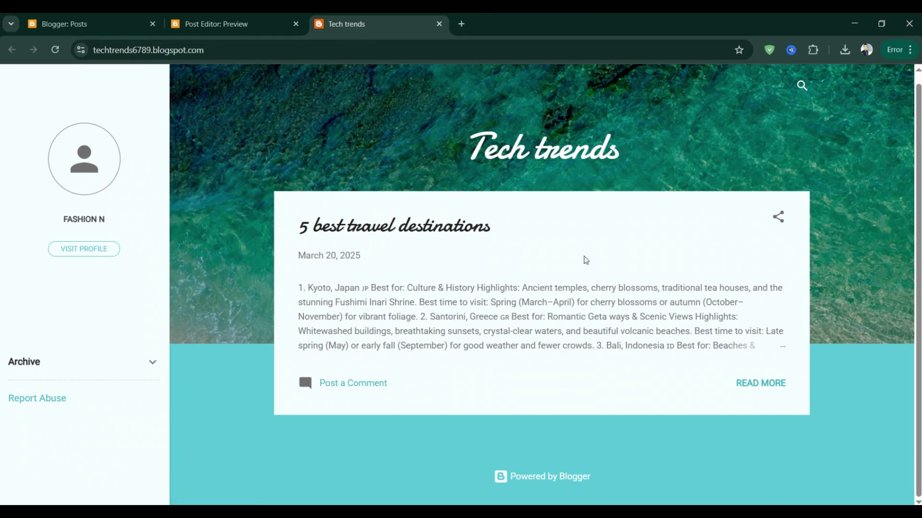
Step: Start creating an AdSense account from the blog's earnings page, opting in to customized help and performance suggestions
left_click(104, 16)
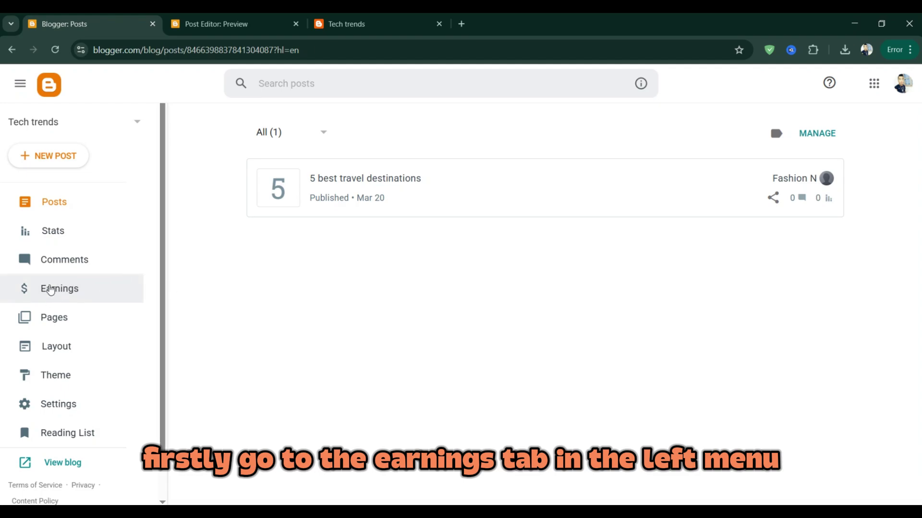
left_click(50, 289)
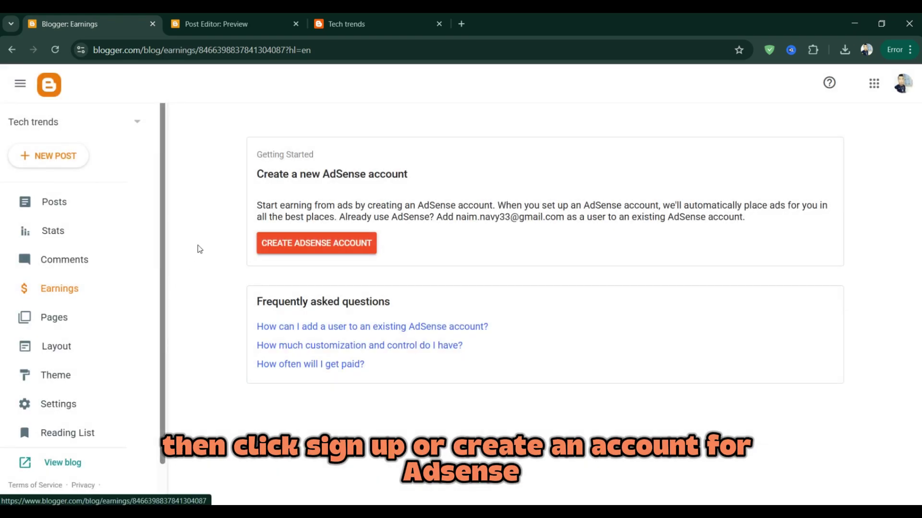
left_click(313, 246)
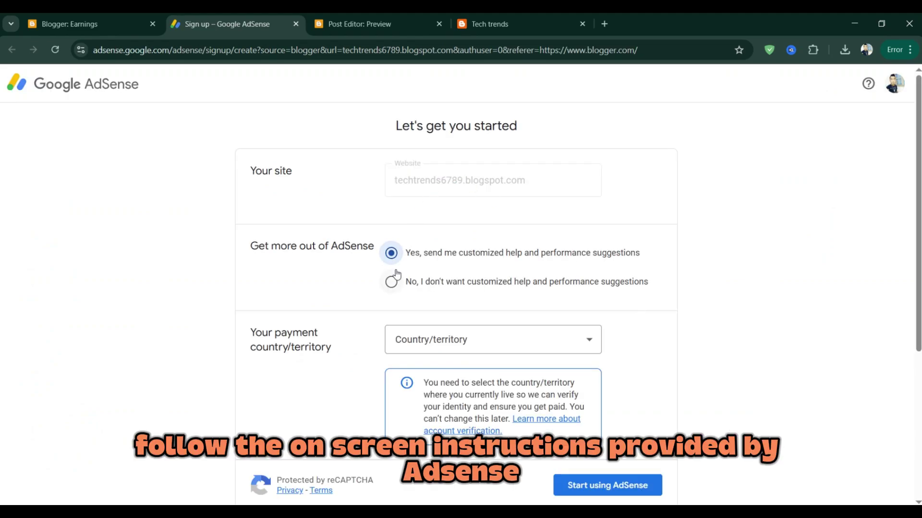
Step: Set the payment country to Algeria, accept the AdSense agreement and submit the sign-up
scroll(396, 275, "down", 3)
left_click(445, 219)
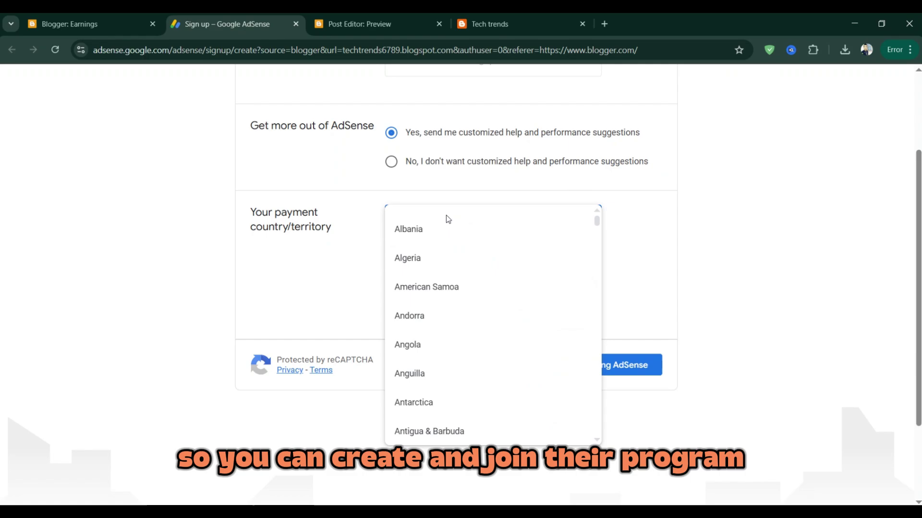
left_click(438, 258)
scroll(551, 343, "down", 7)
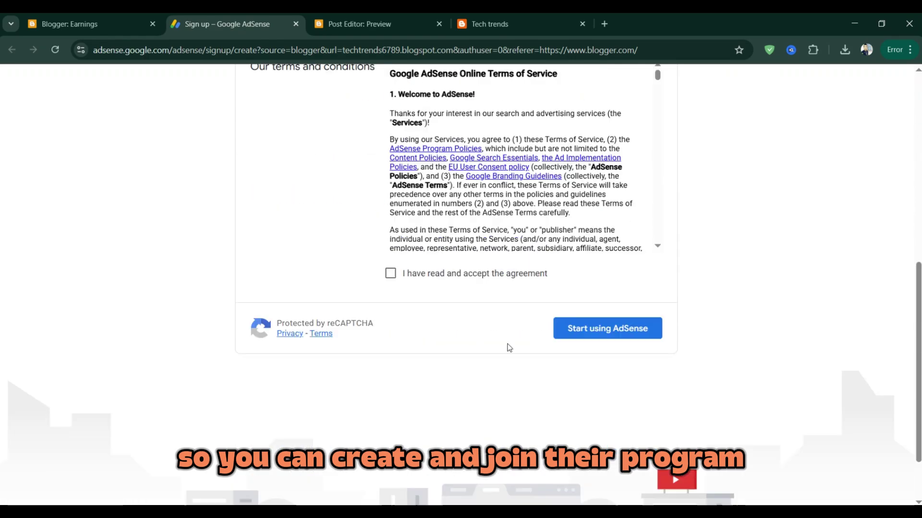
left_click(469, 275)
left_click(608, 325)
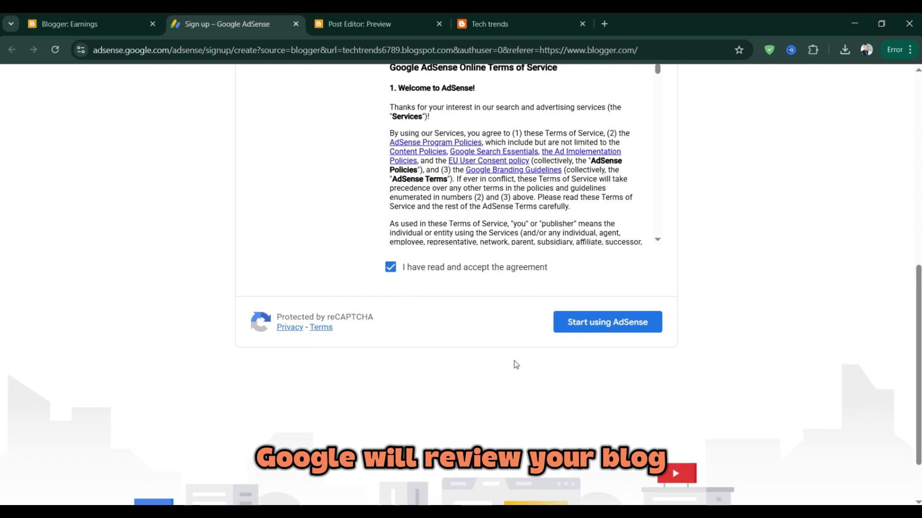
scroll(516, 364, "up", 9)
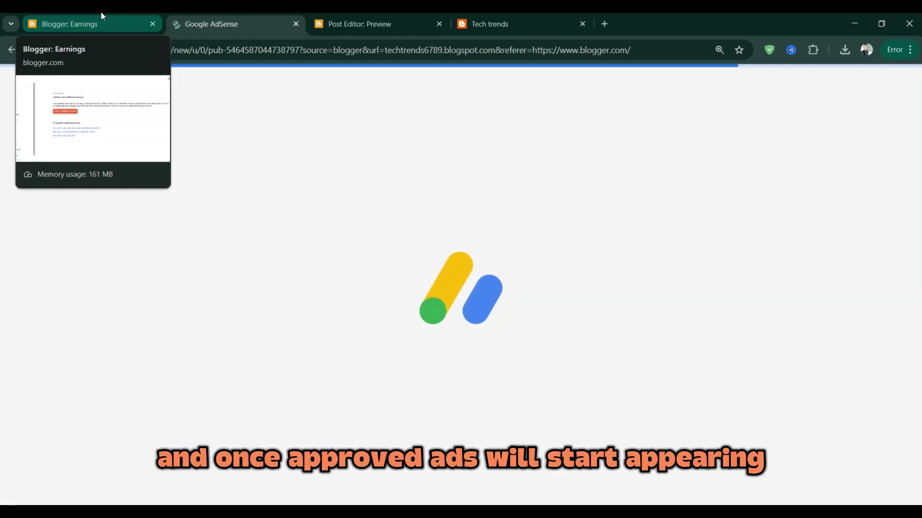
Step: Return to the blog's earnings page and review its AdSense status cards, ad controls and frequently asked questions
left_click(101, 15)
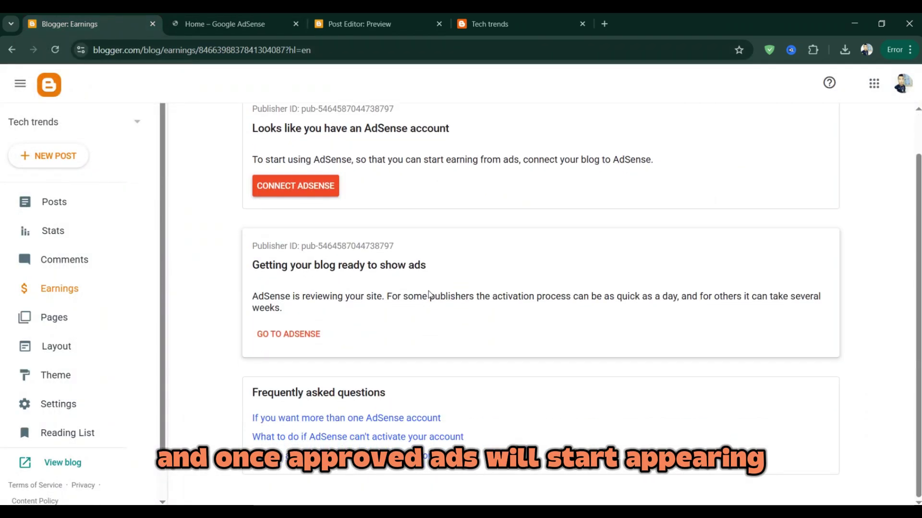
left_click_drag(255, 300, 303, 309)
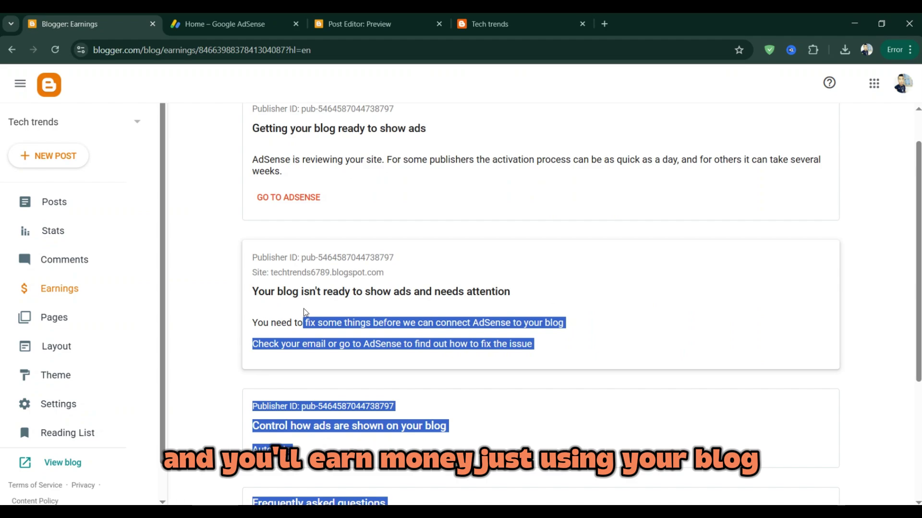
left_click(304, 309)
scroll(206, 312, "down", 2)
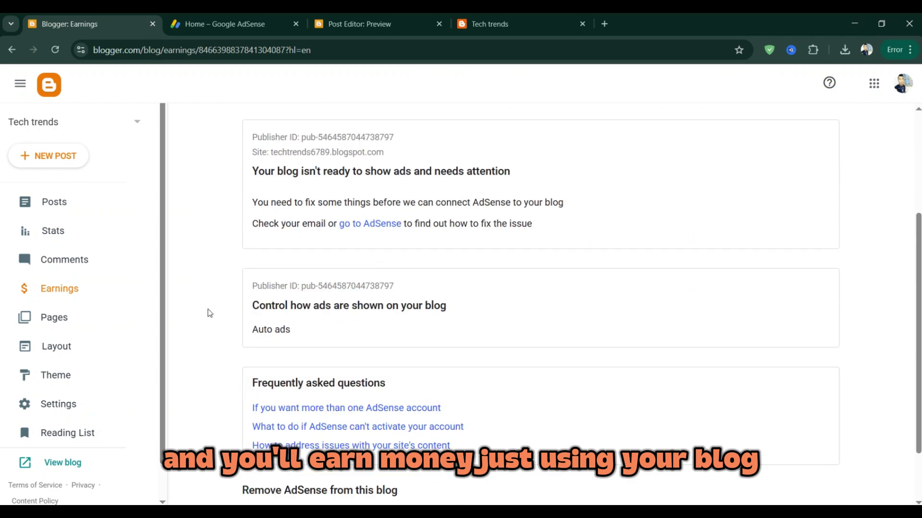
scroll(269, 321, "down", 1)
scroll(309, 333, "up", 2)
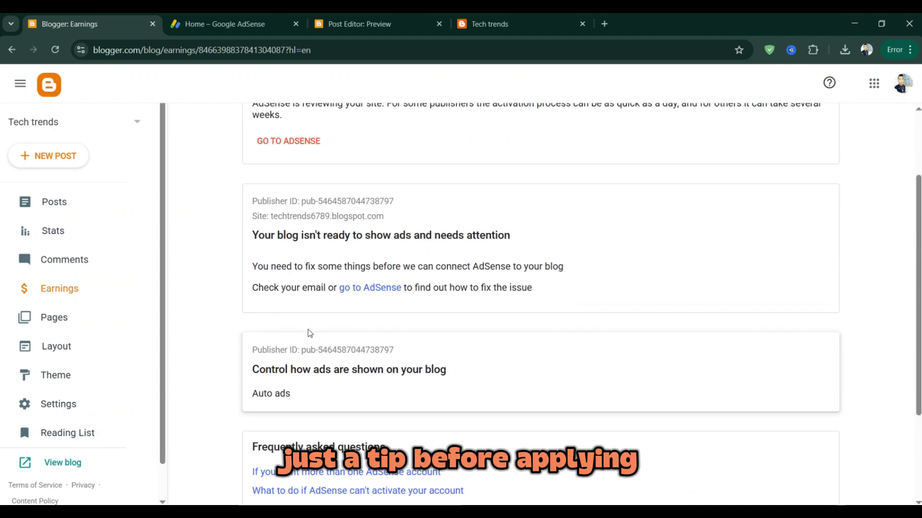
scroll(310, 333, "up", 1)
left_click_drag(252, 291, 600, 321)
left_click(597, 325)
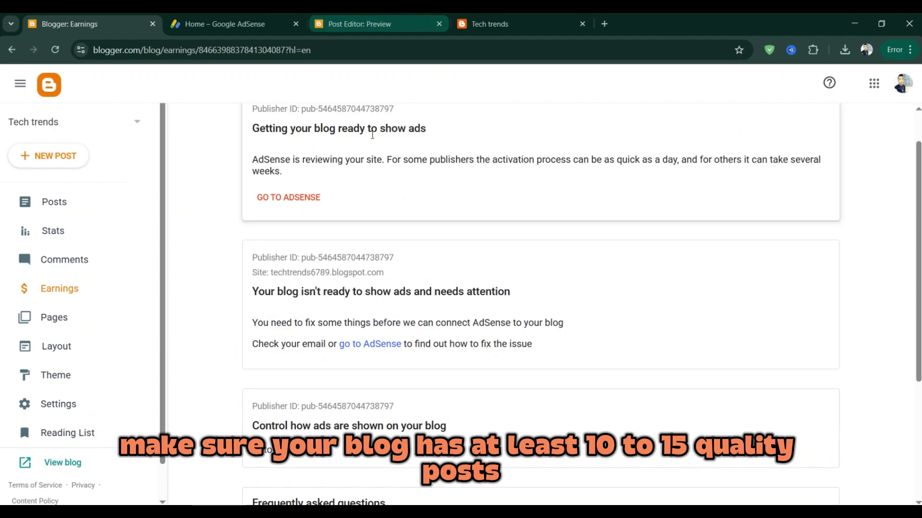
scroll(368, 251, "up", 1)
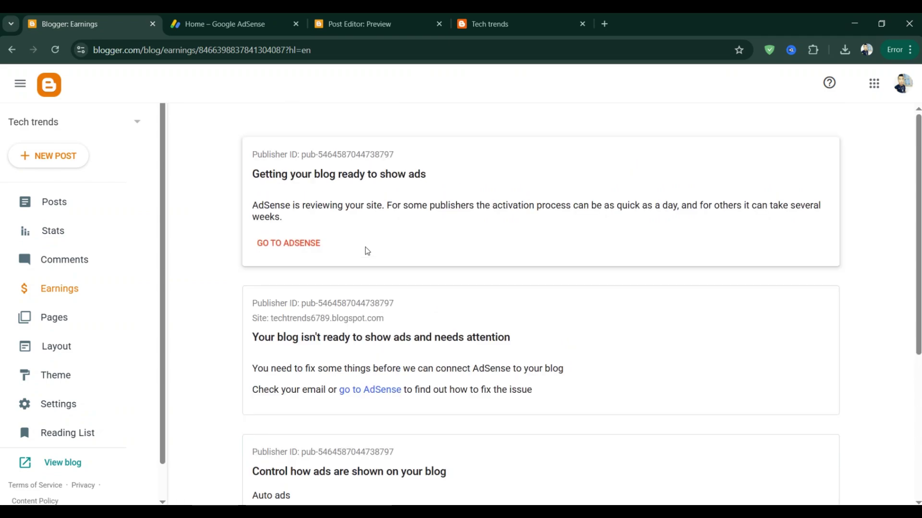
scroll(367, 250, "down", 5)
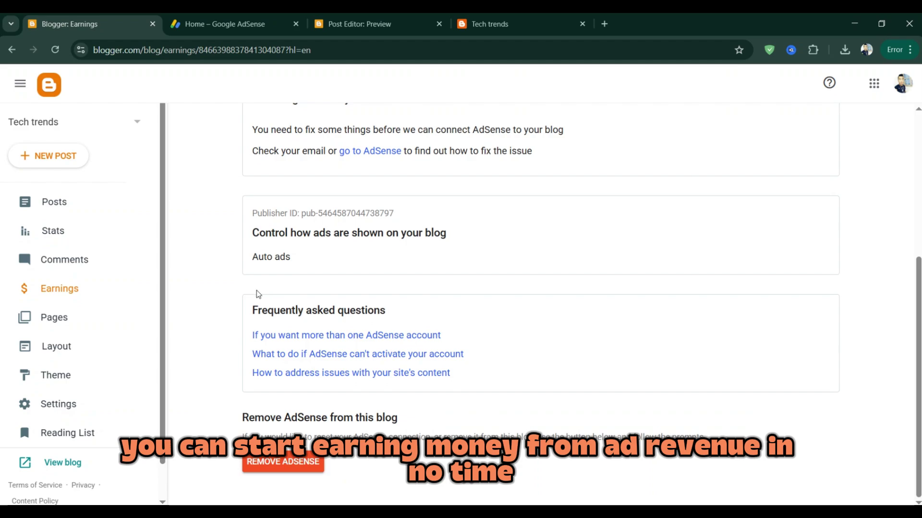
left_click_drag(253, 315, 425, 325)
left_click(456, 310)
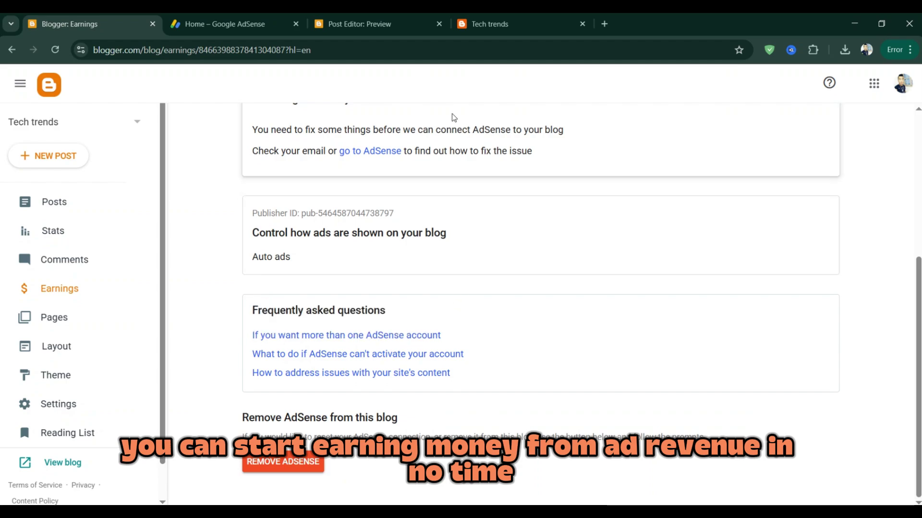
Step: Open the full "5 best travel destinations" post on the live Tech trends blog and go to its comment form
left_click(544, 20)
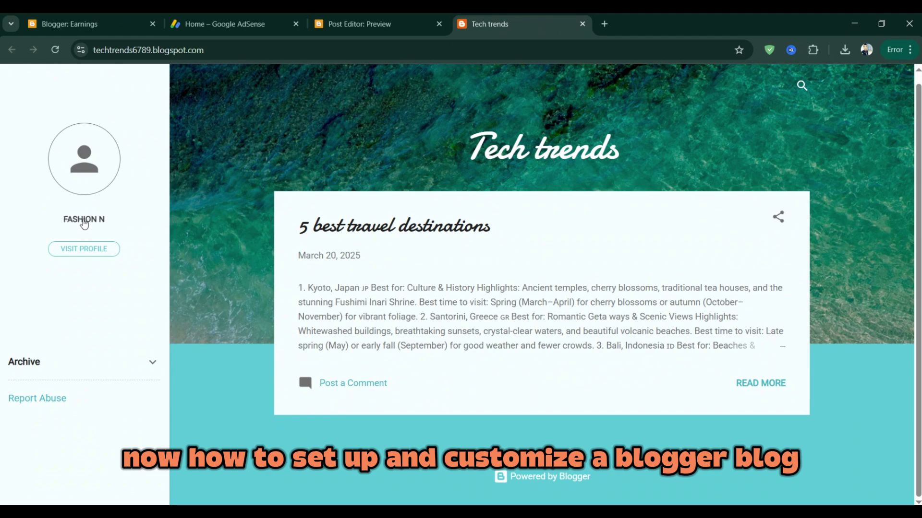
left_click_drag(312, 288, 783, 359)
left_click(859, 367)
left_click(759, 384)
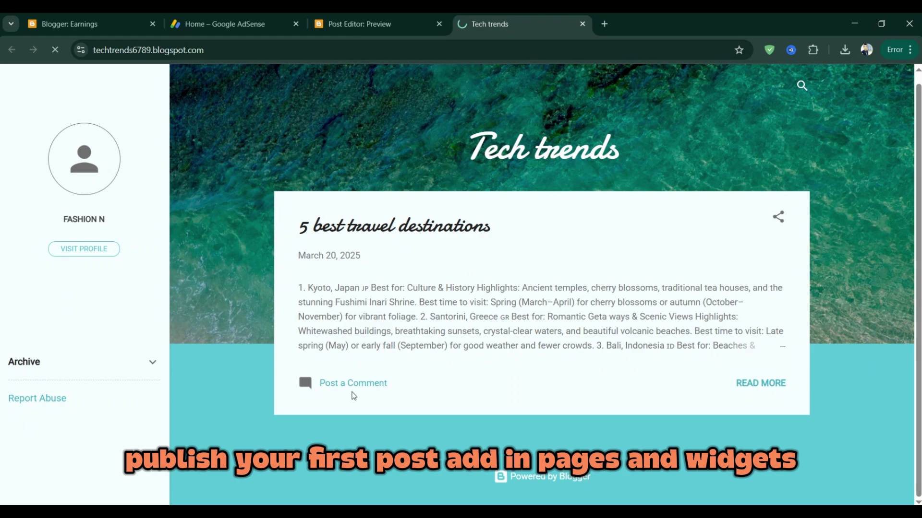
scroll(421, 389, "down", 3)
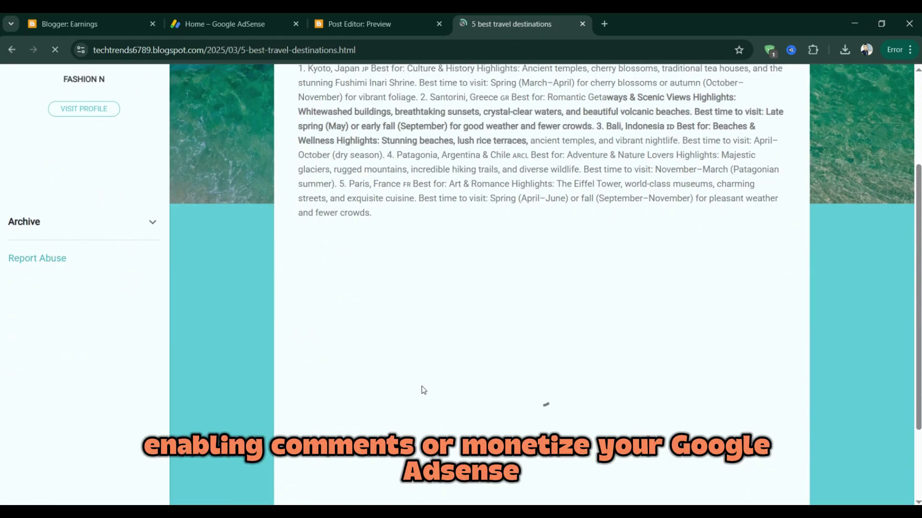
scroll(379, 387, "down", 2)
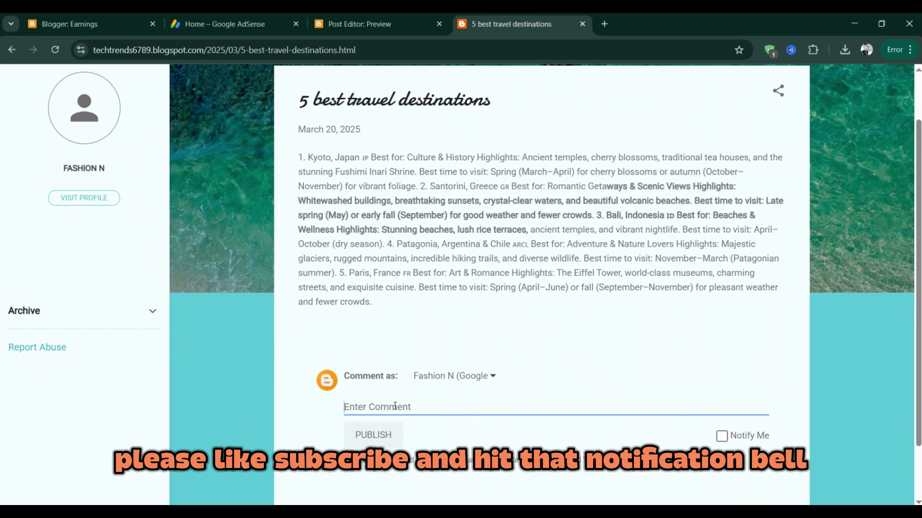
Step: Write the comment "Thanks For Watching" under the travel destinations post without publishing it
type("Thanks")
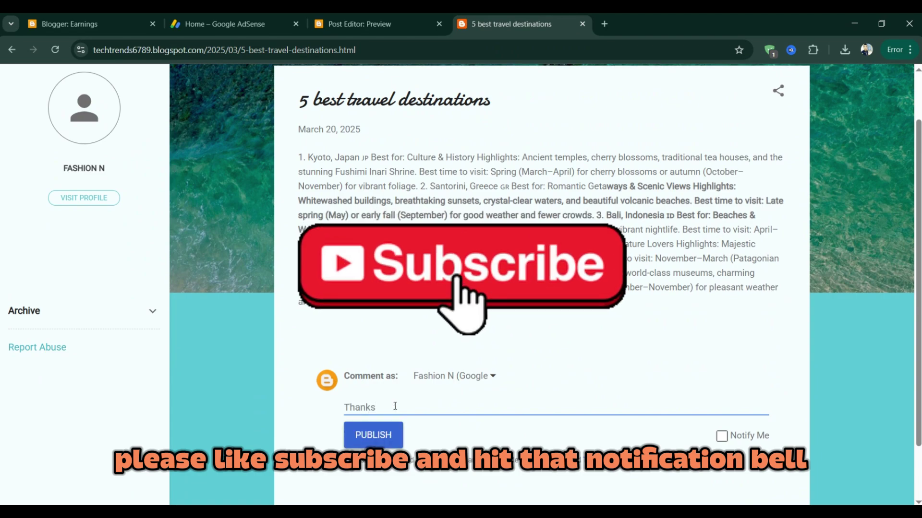
type(" For W")
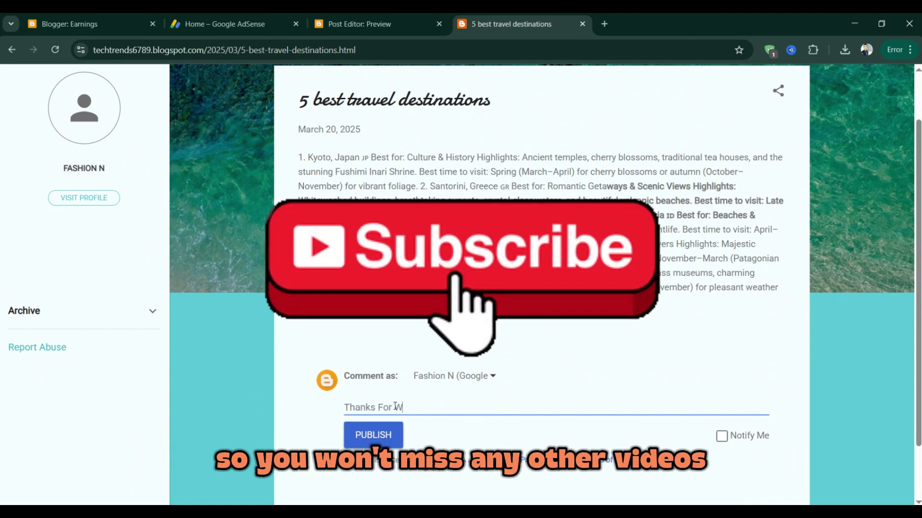
type("atching")
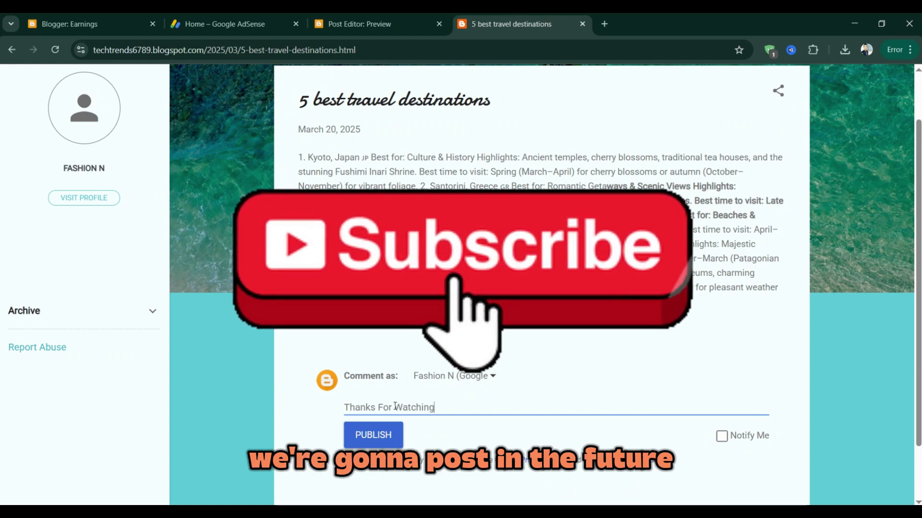
scroll(541, 288, "up", 1)
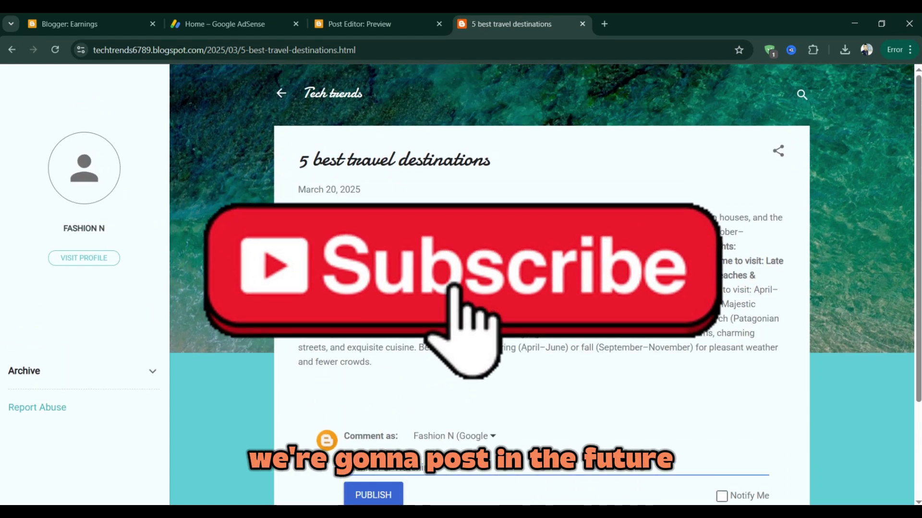
left_click_drag(494, 161, 461, 172)
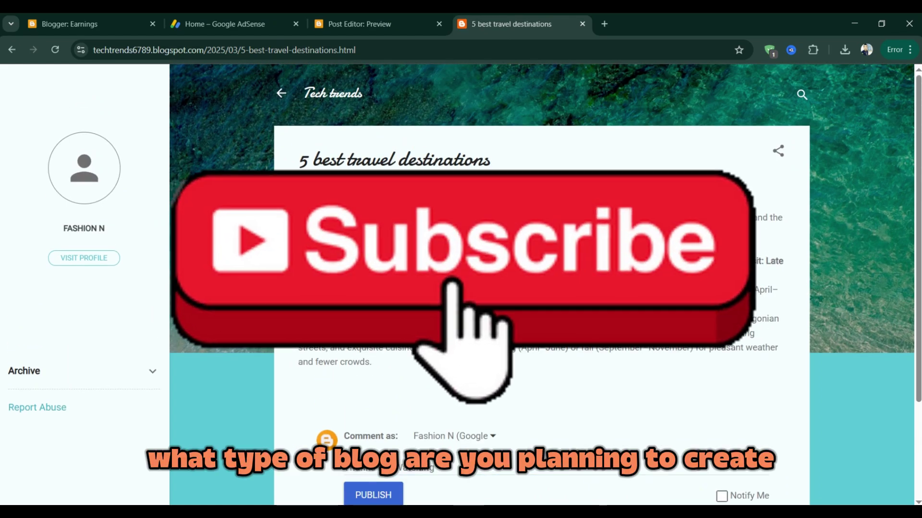